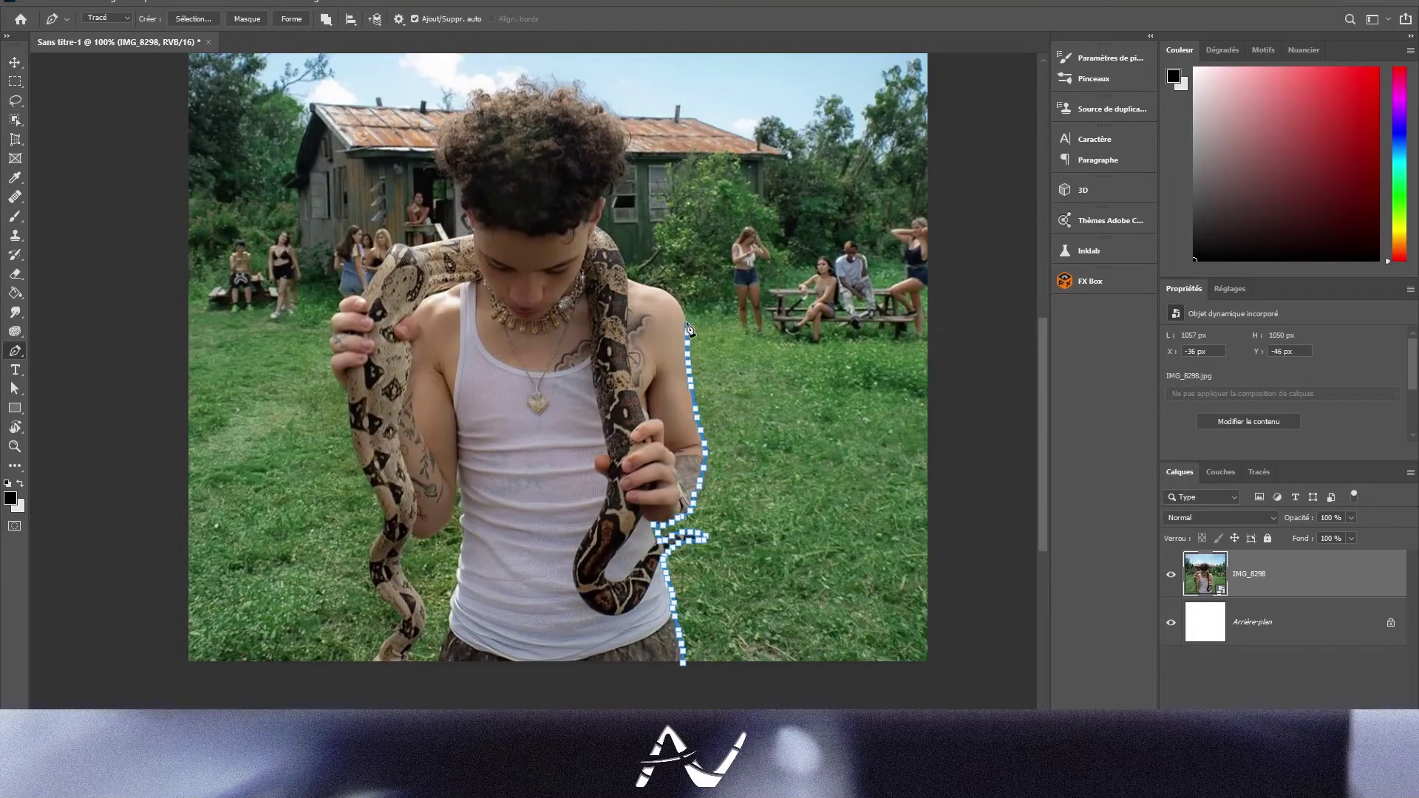
# Extend the Pen path up around the boy's head, then scroll down to keep tracing.
pyautogui.moveTo(610, 203); pyautogui.dragTo(707, 304)
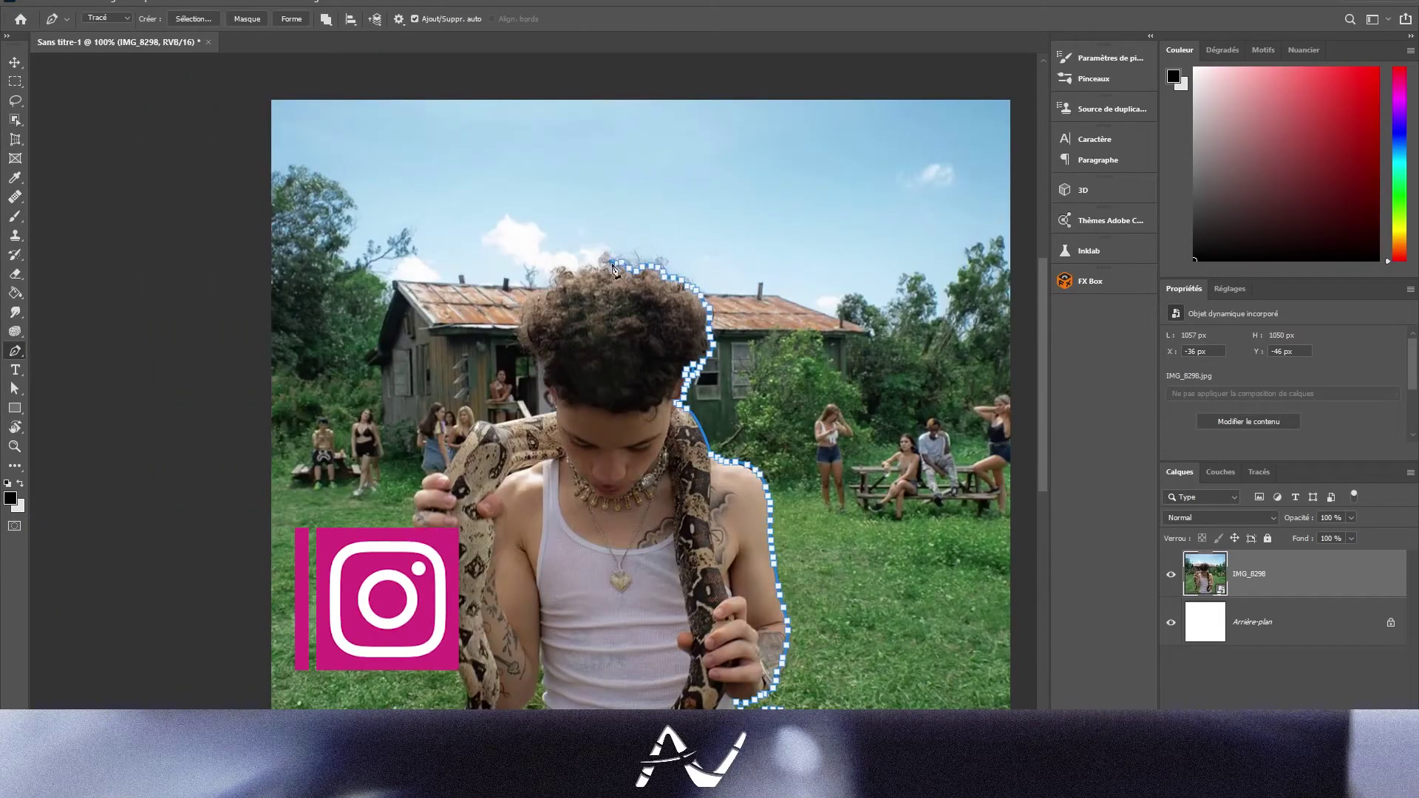
pyautogui.scroll(-1, 459, 480)
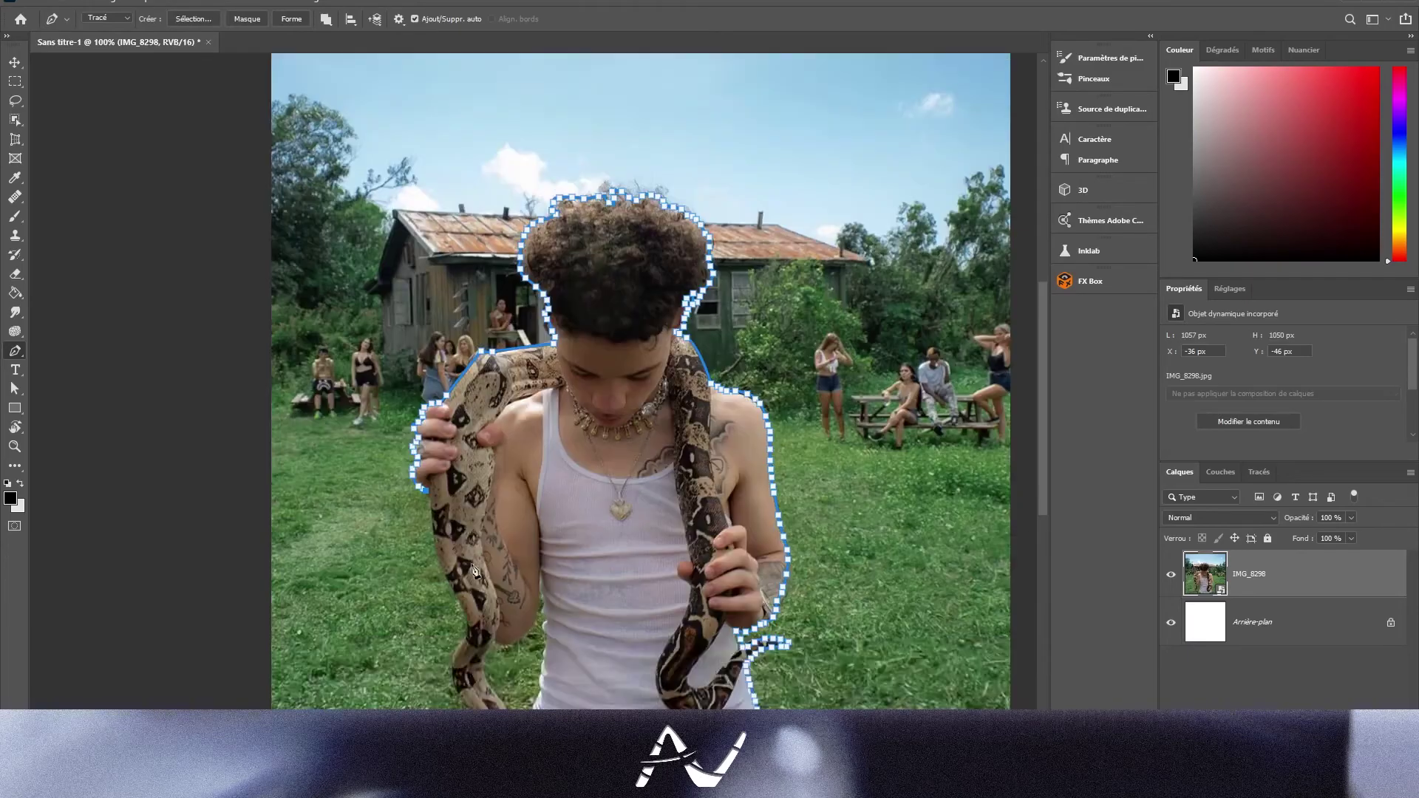
pyautogui.scroll(-1, 454, 517)
pyautogui.scroll(-1, 466, 561)
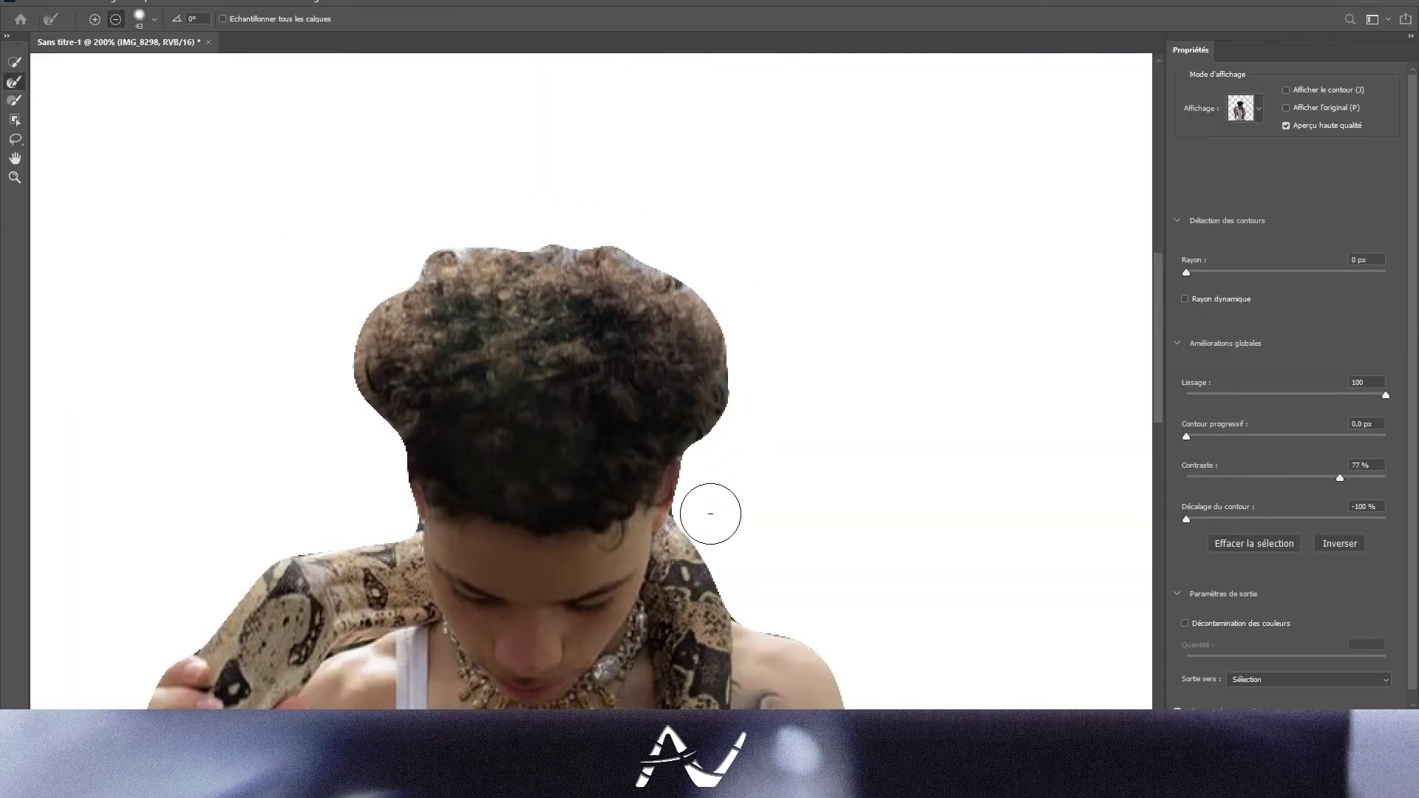
# With a smaller refine brush in Overlay view, paint the stray curly hair back into the selection.
pyautogui.hotkey('ctrl', '-')
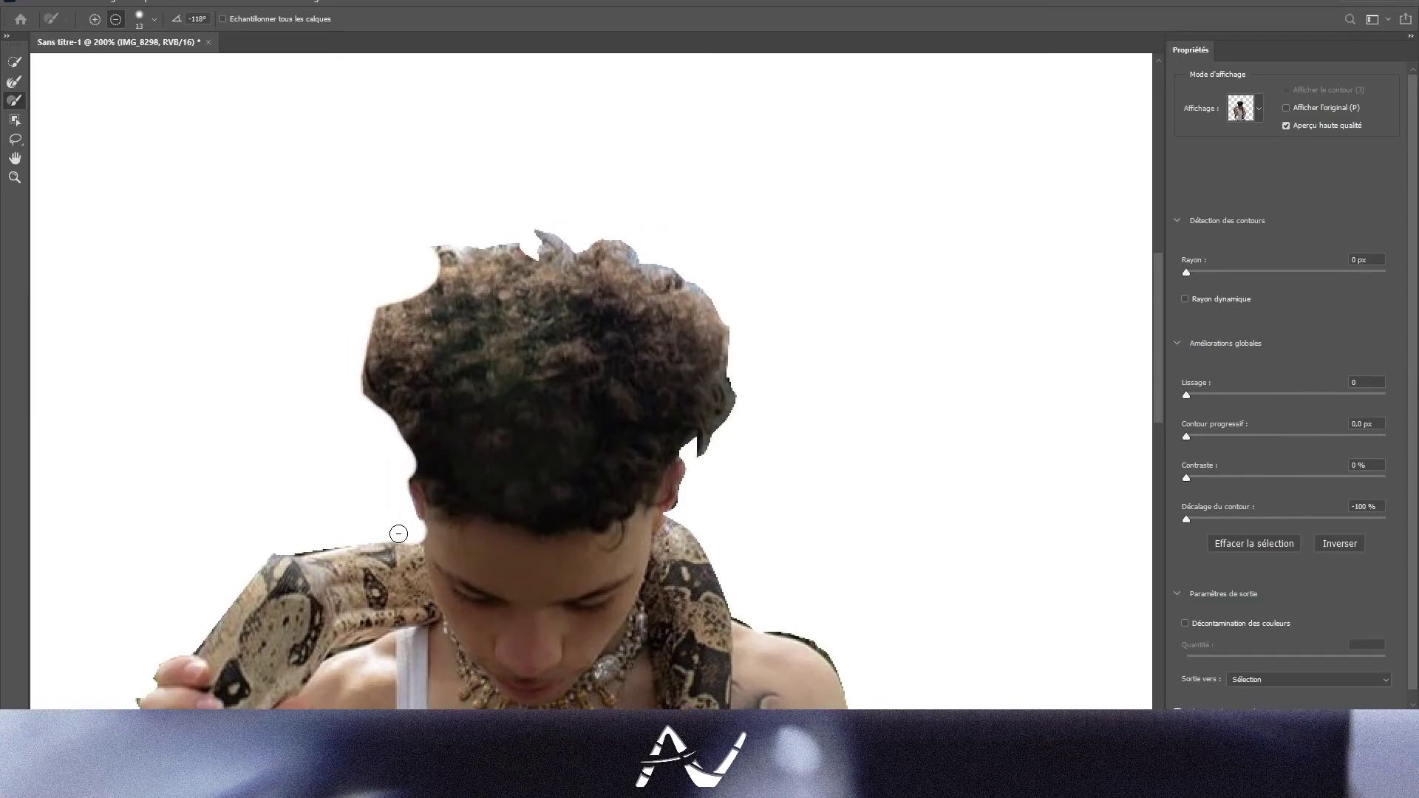
pyautogui.scroll(-3, 399, 533)
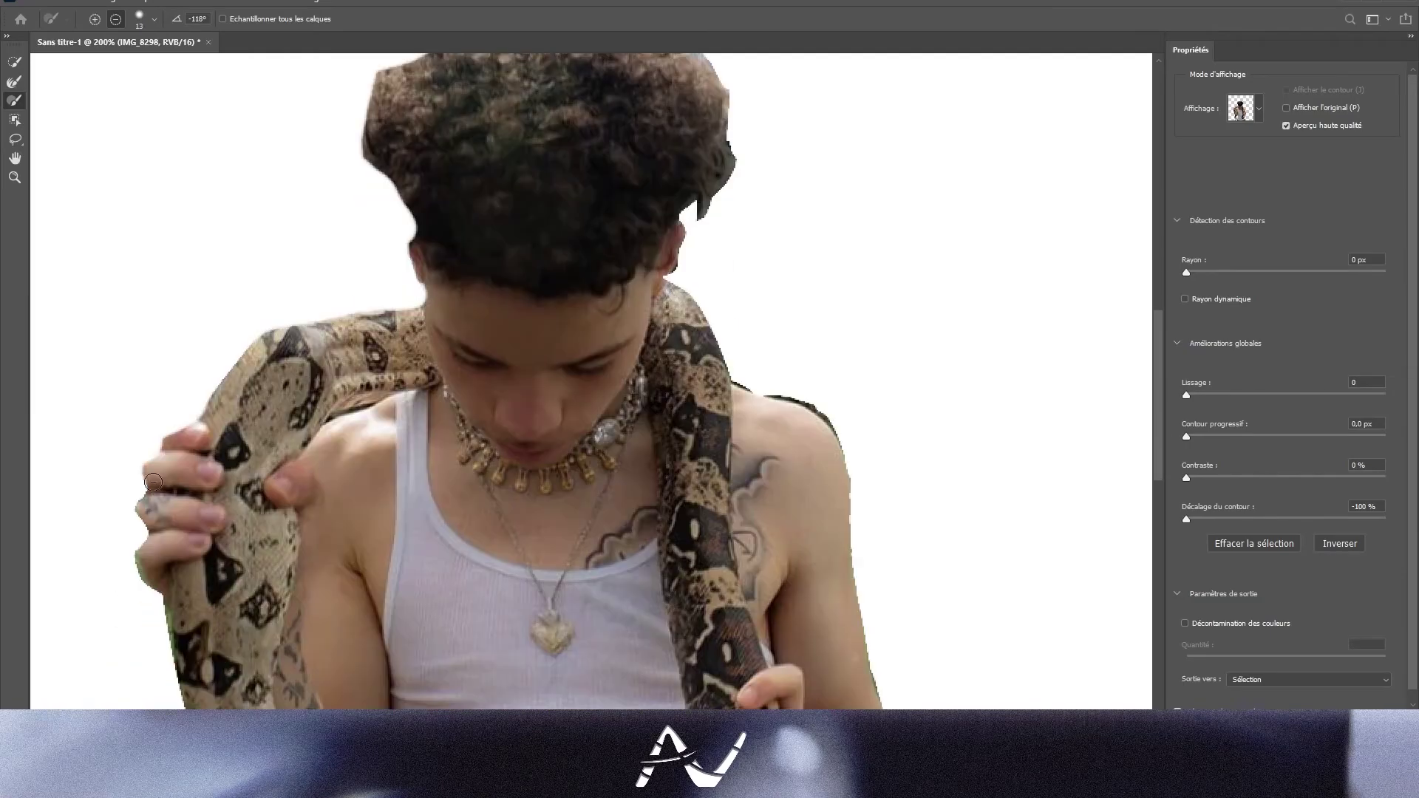
pyautogui.scroll(-3, 174, 374)
pyautogui.scroll(-1, 175, 374)
pyautogui.scroll(-1, 332, 574)
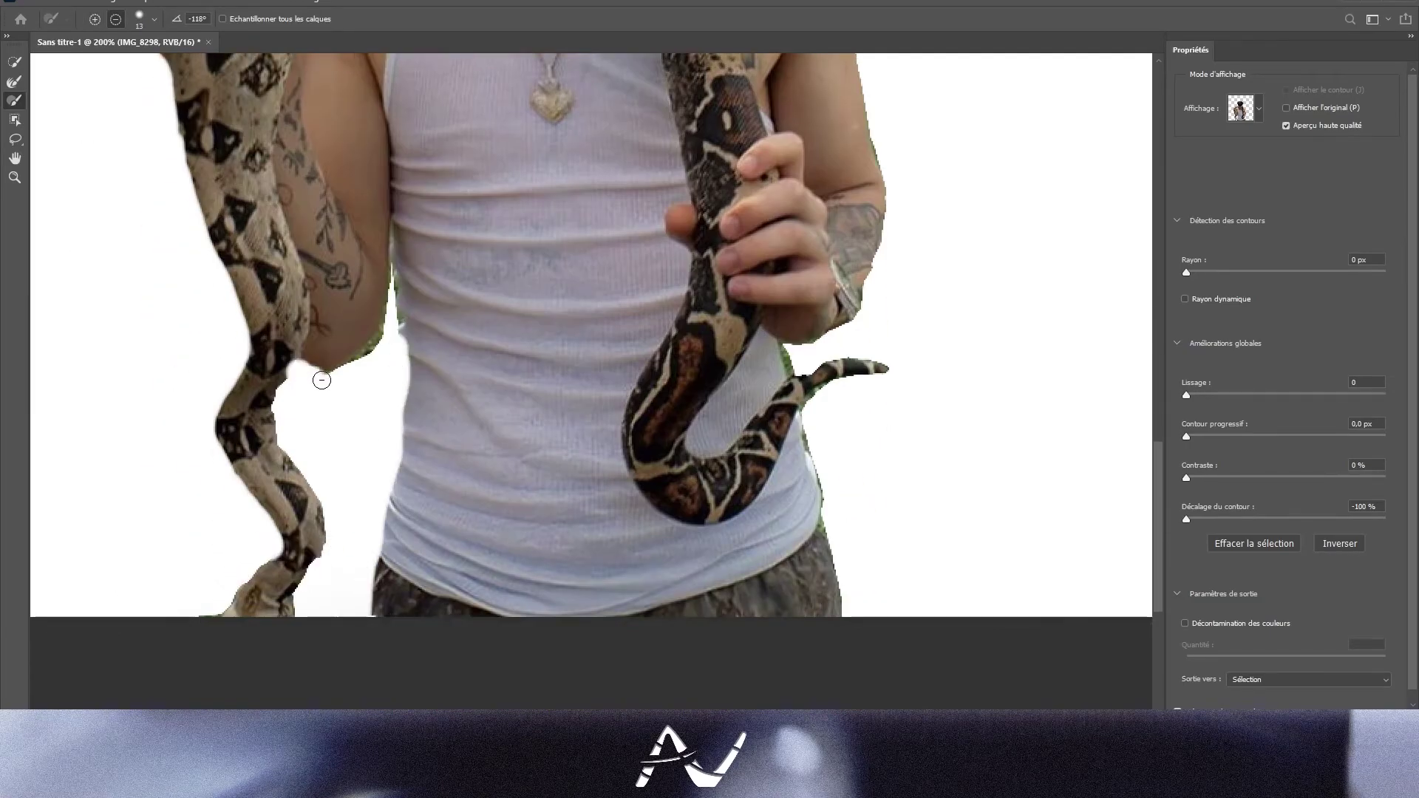
pyautogui.press('[')
pyautogui.press('[')
pyautogui.press('[')
pyautogui.scroll(2, 799, 462)
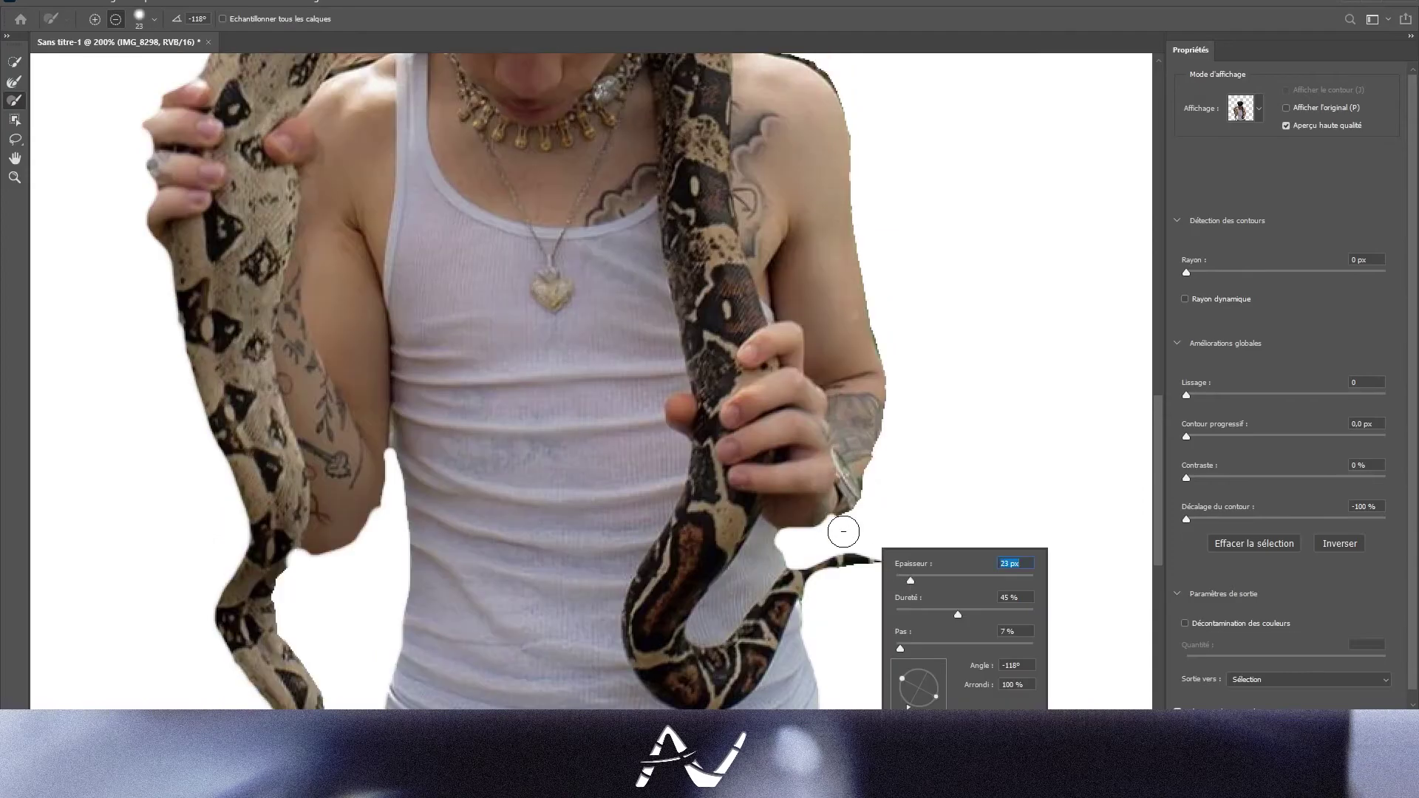
pyautogui.scroll(3, 842, 532)
pyautogui.scroll(3, 855, 253)
pyautogui.scroll(1, 624, 232)
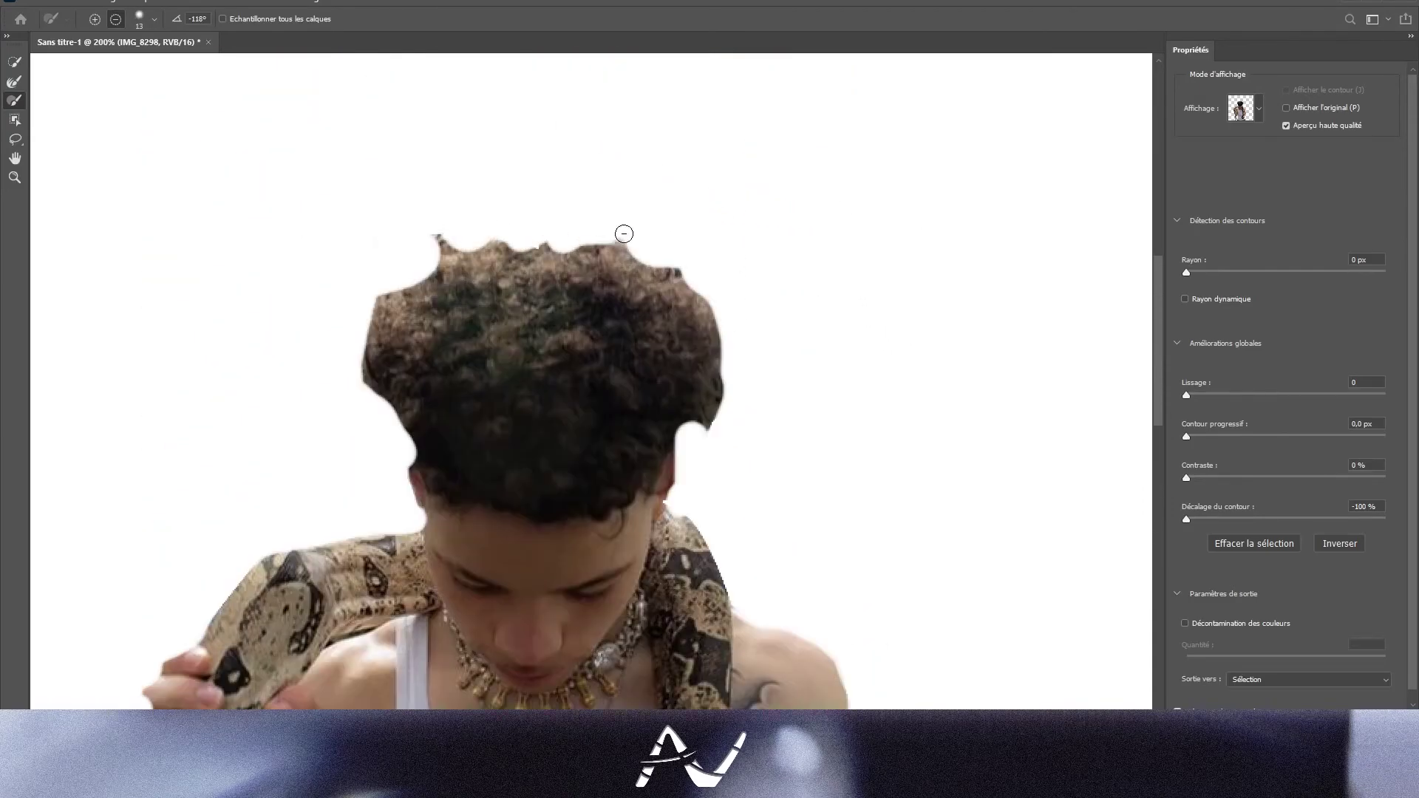
pyautogui.press('v')
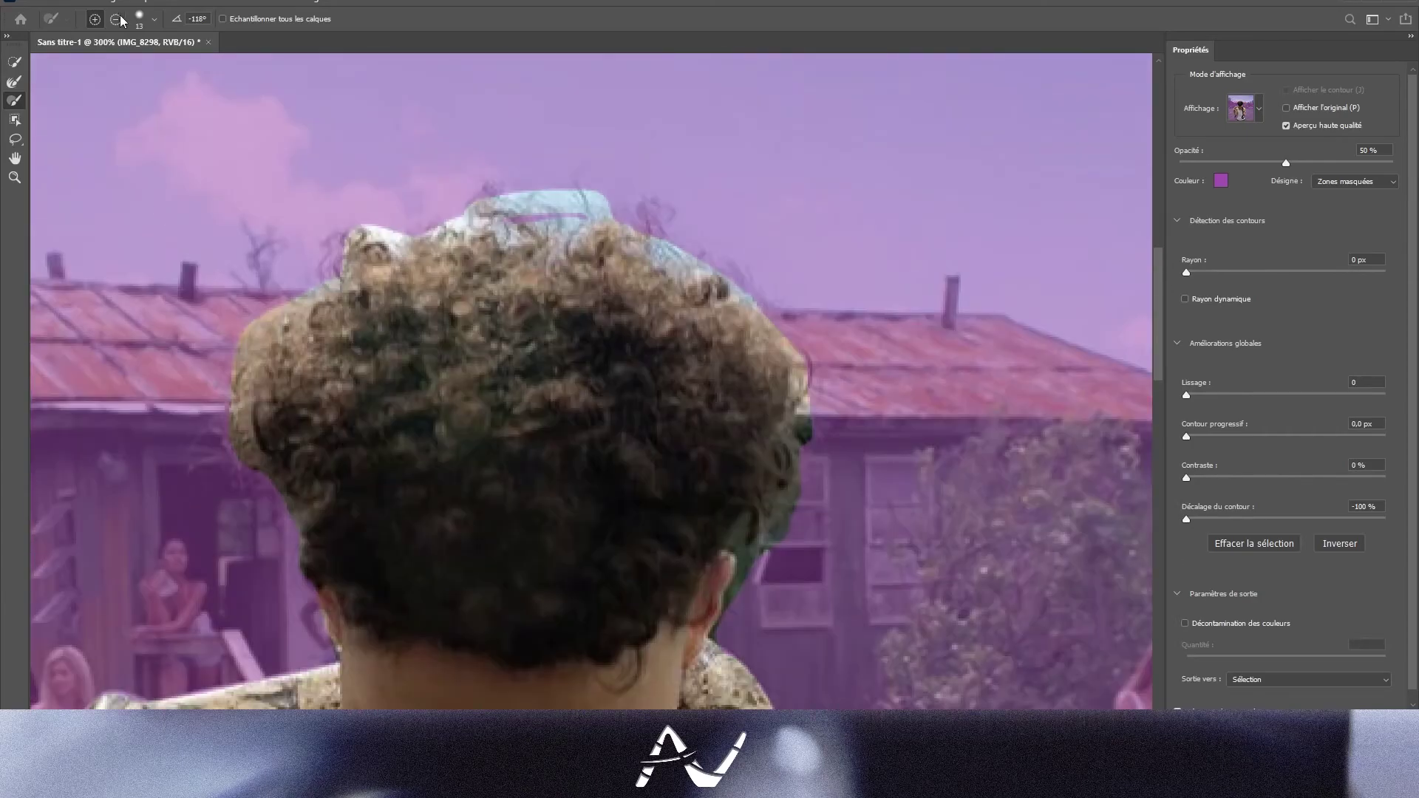
pyautogui.moveTo(733, 273); pyautogui.dragTo(805, 414)
# Zoom to 200% and check the hair edges in the Overlay and On White previews.
pyautogui.scroll(-5, 809, 234)
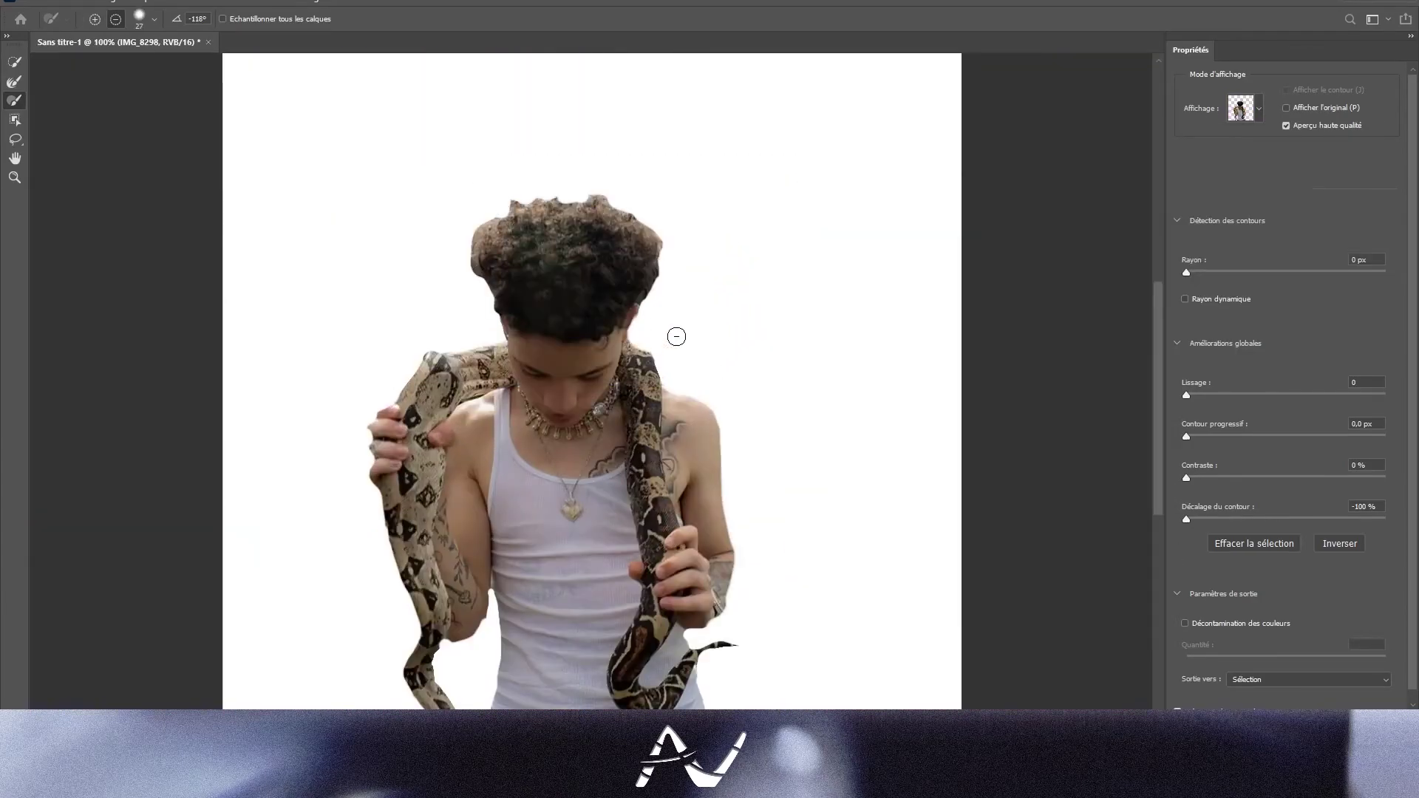
pyautogui.hotkey('ctrl', '+')
pyautogui.click(140, 18)
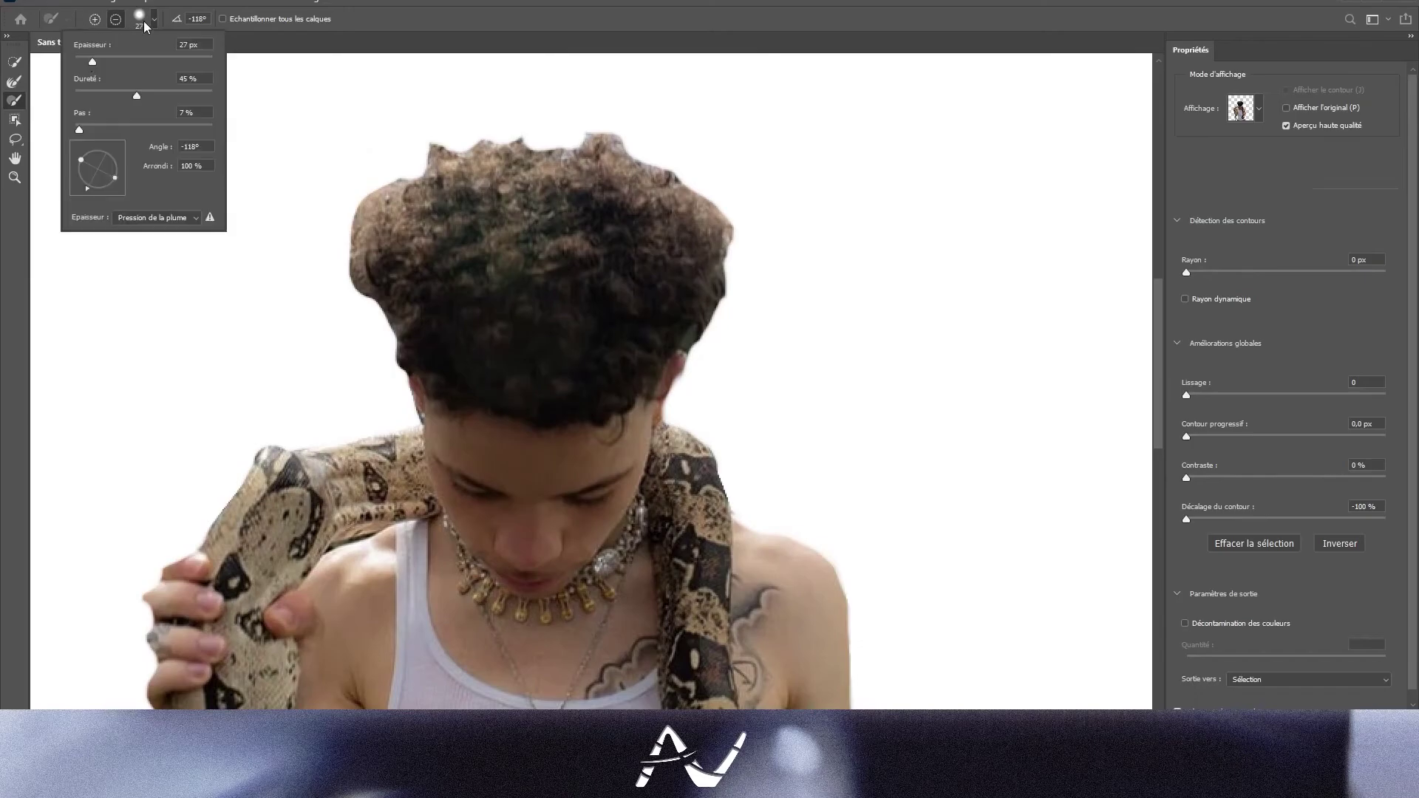
pyautogui.scroll(3, 420, 423)
pyautogui.press('v')
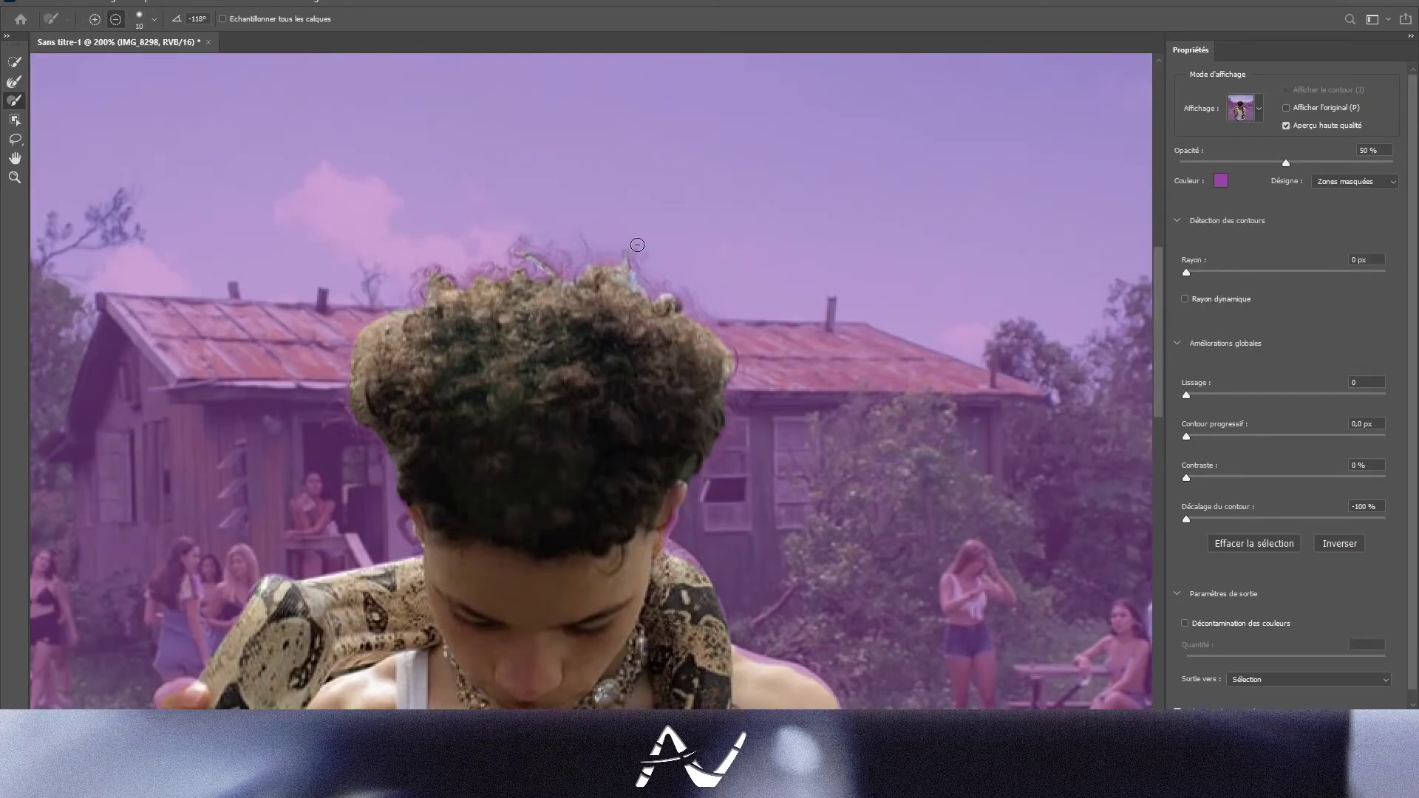
pyautogui.scroll(-3, 382, 517)
pyautogui.scroll(-3, 864, 658)
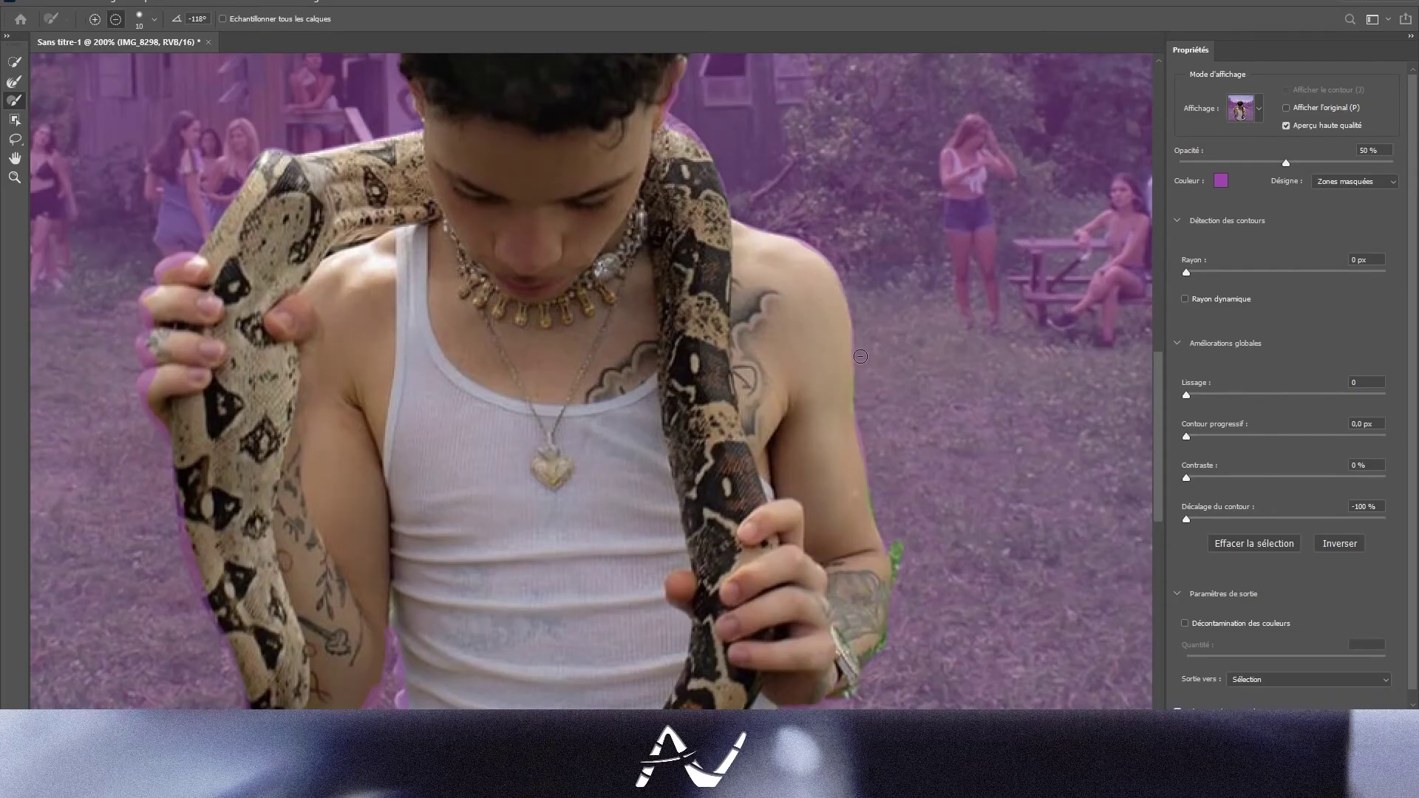
pyautogui.press('t')
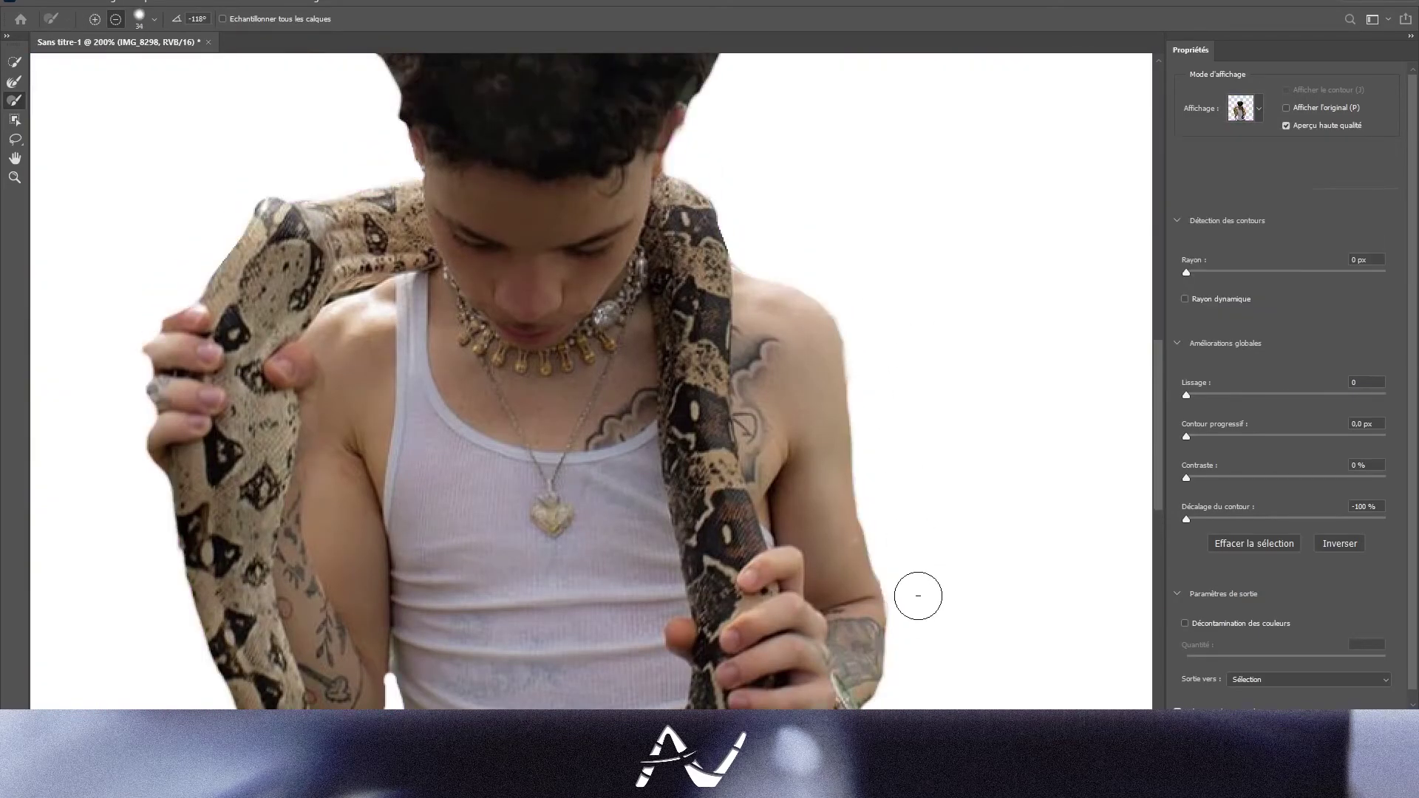
pyautogui.scroll(-5, 919, 592)
# Refine the edge along the left hand and snake with a 9 px brush.
pyautogui.rightClick(473, 425)
pyautogui.scroll(2, 367, 651)
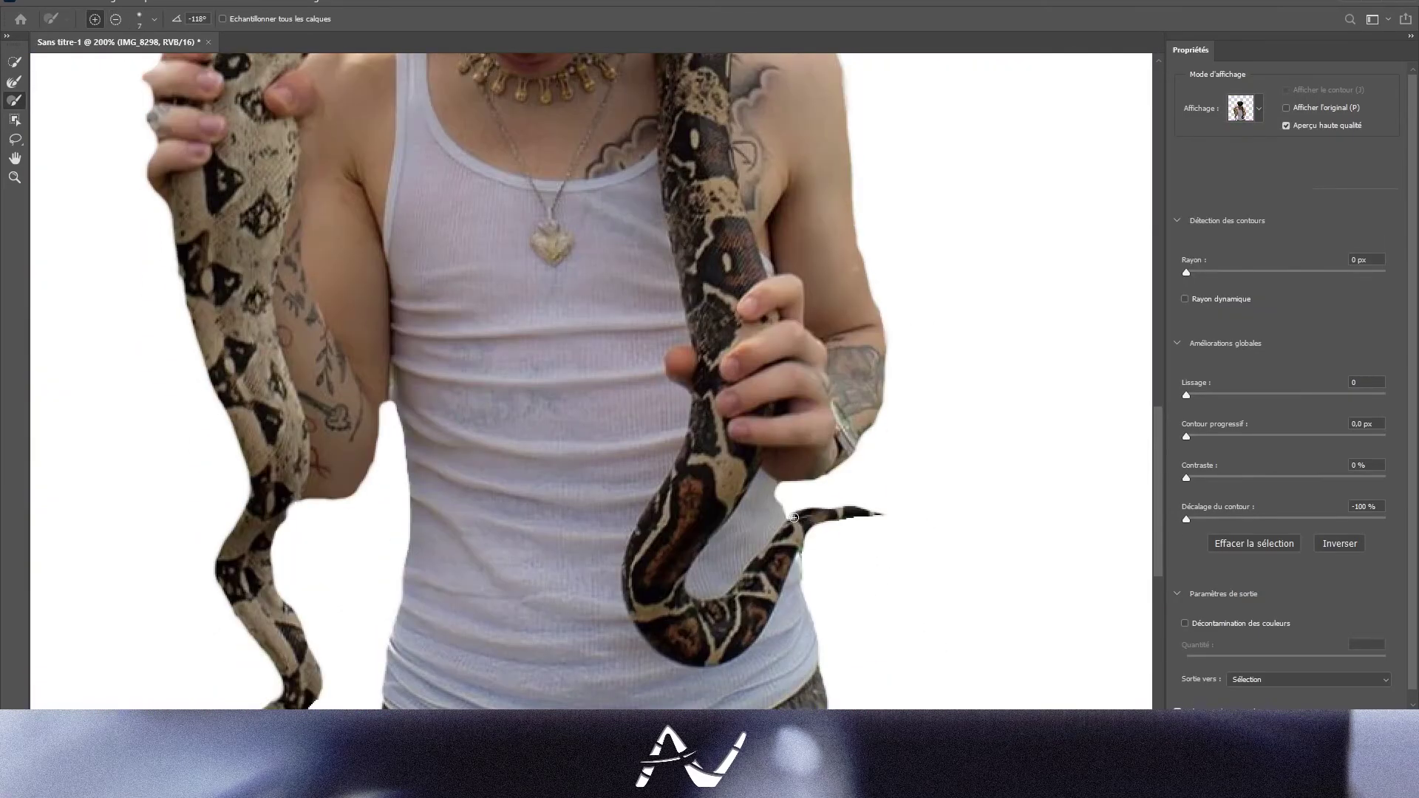
pyautogui.scroll(5, 815, 537)
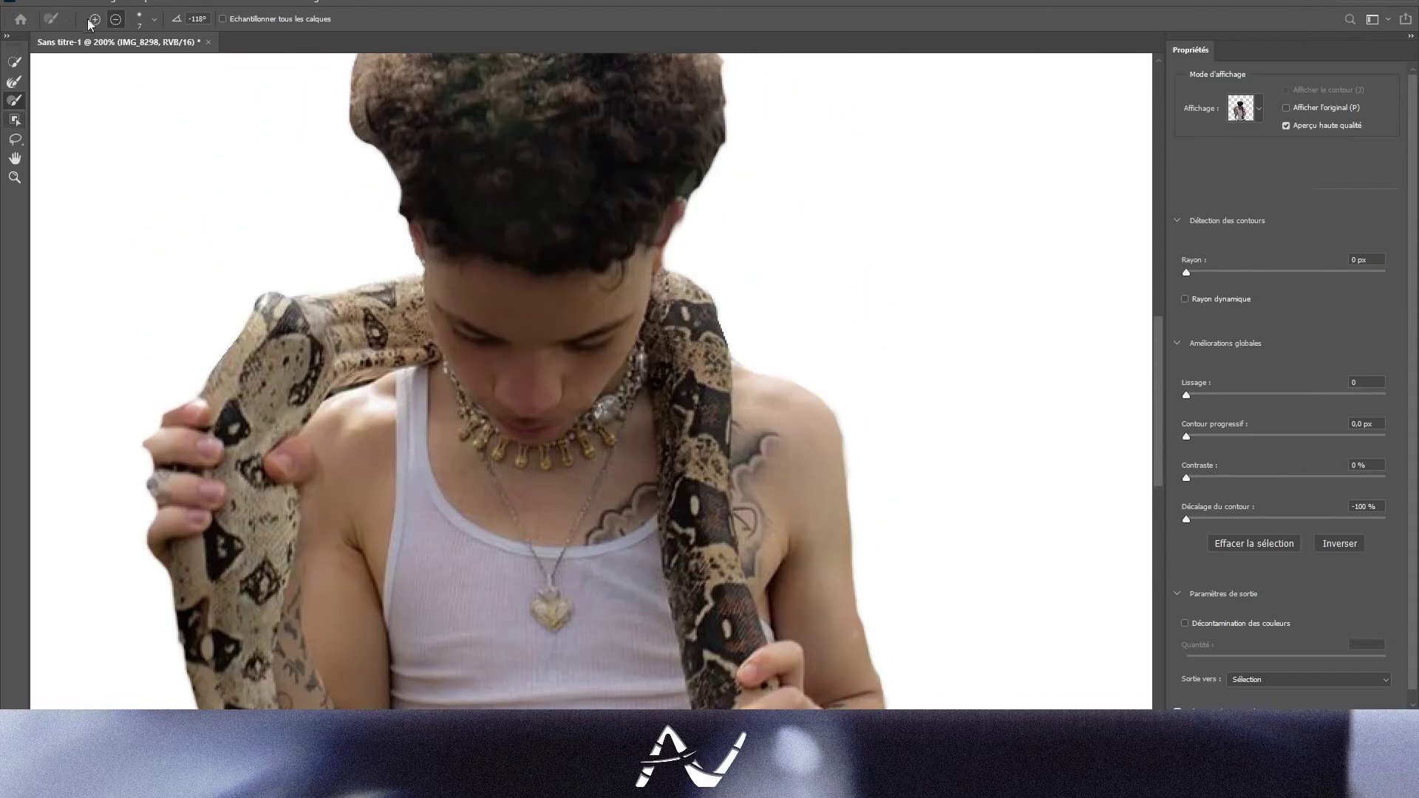
pyautogui.moveTo(173, 410); pyautogui.dragTo(162, 428)
pyautogui.rightClick(162, 428)
pyautogui.press('v')
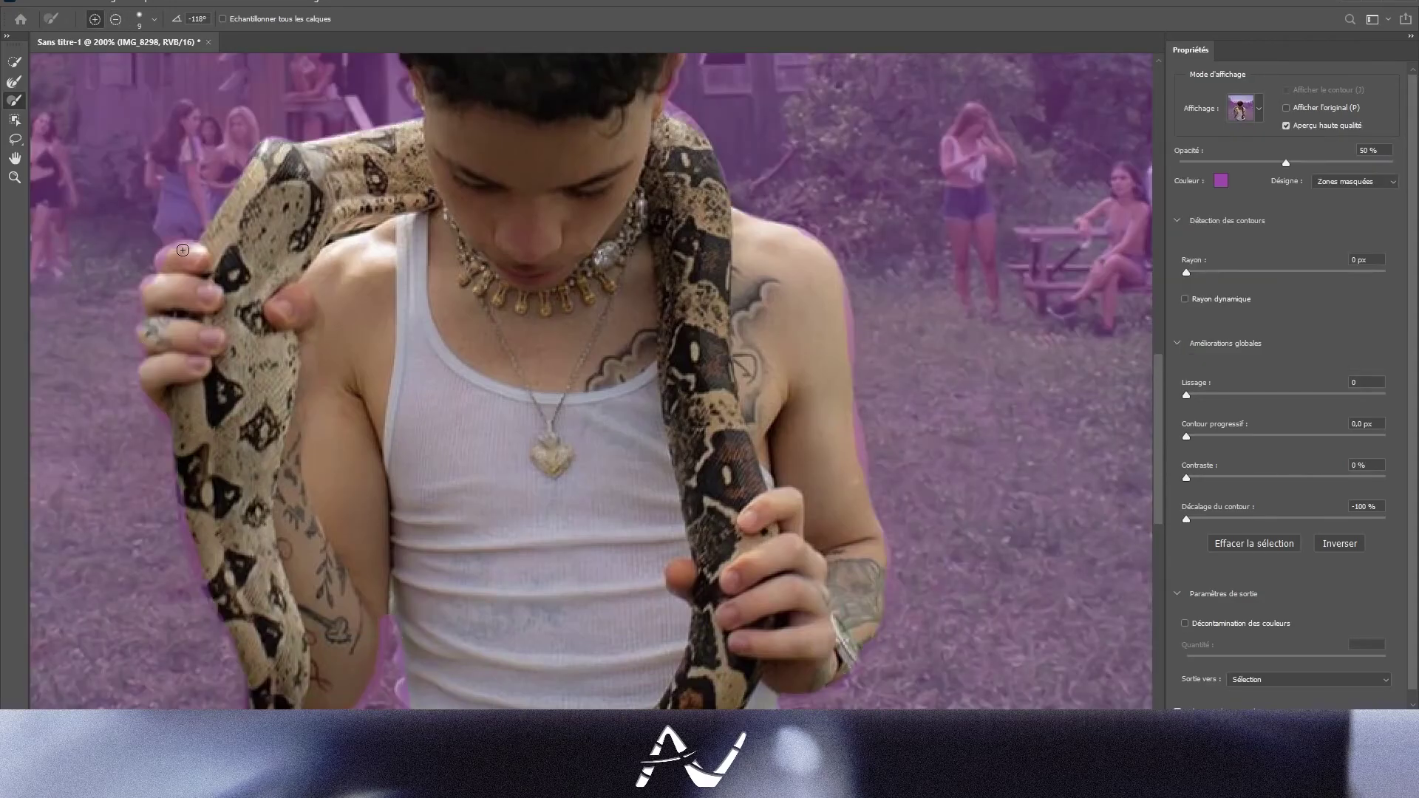
pyautogui.scroll(3, 585, 165)
# Apply the refined selection and turn it into a layer mask on the boy.
pyautogui.press('Return')
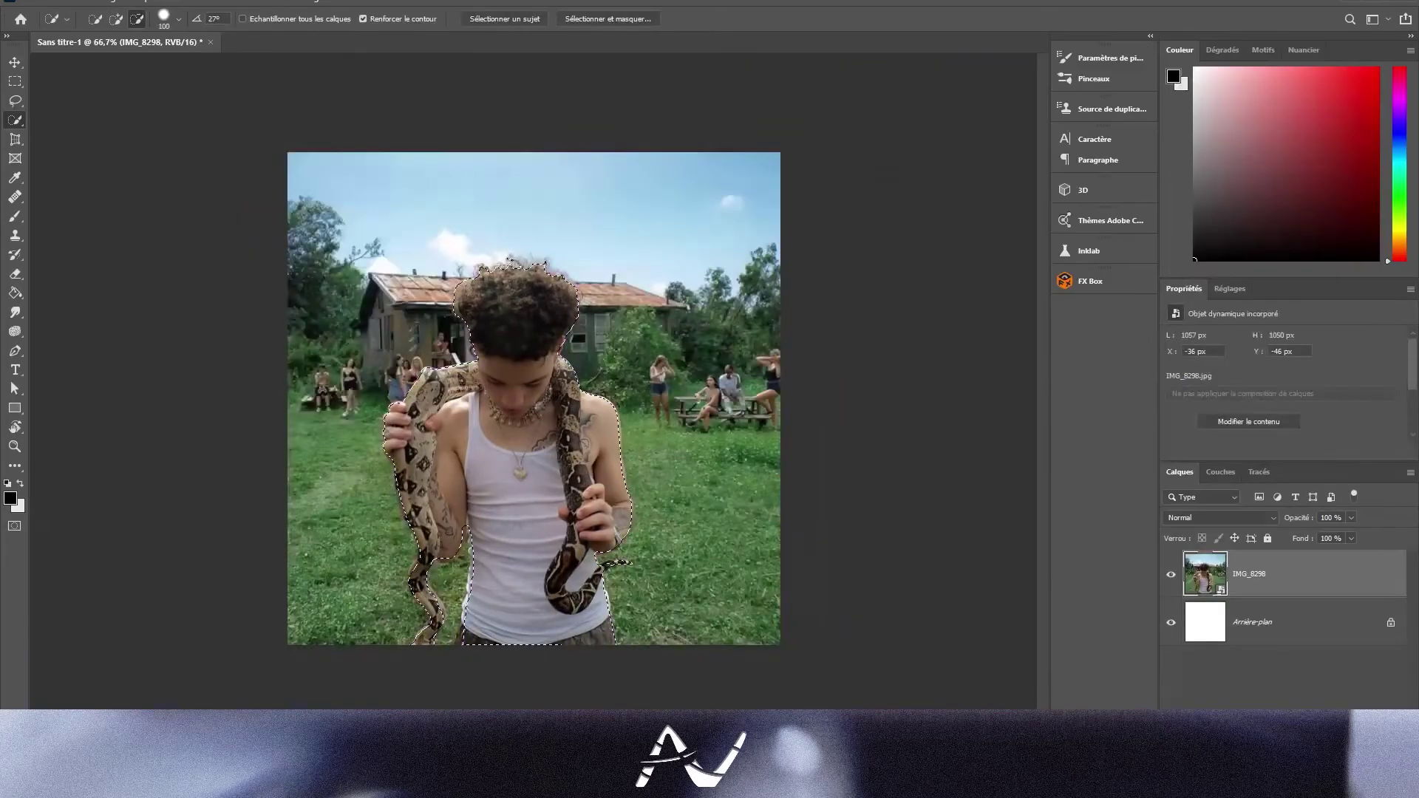
pyautogui.rightClick(514, 259)
pyautogui.press('Escape')
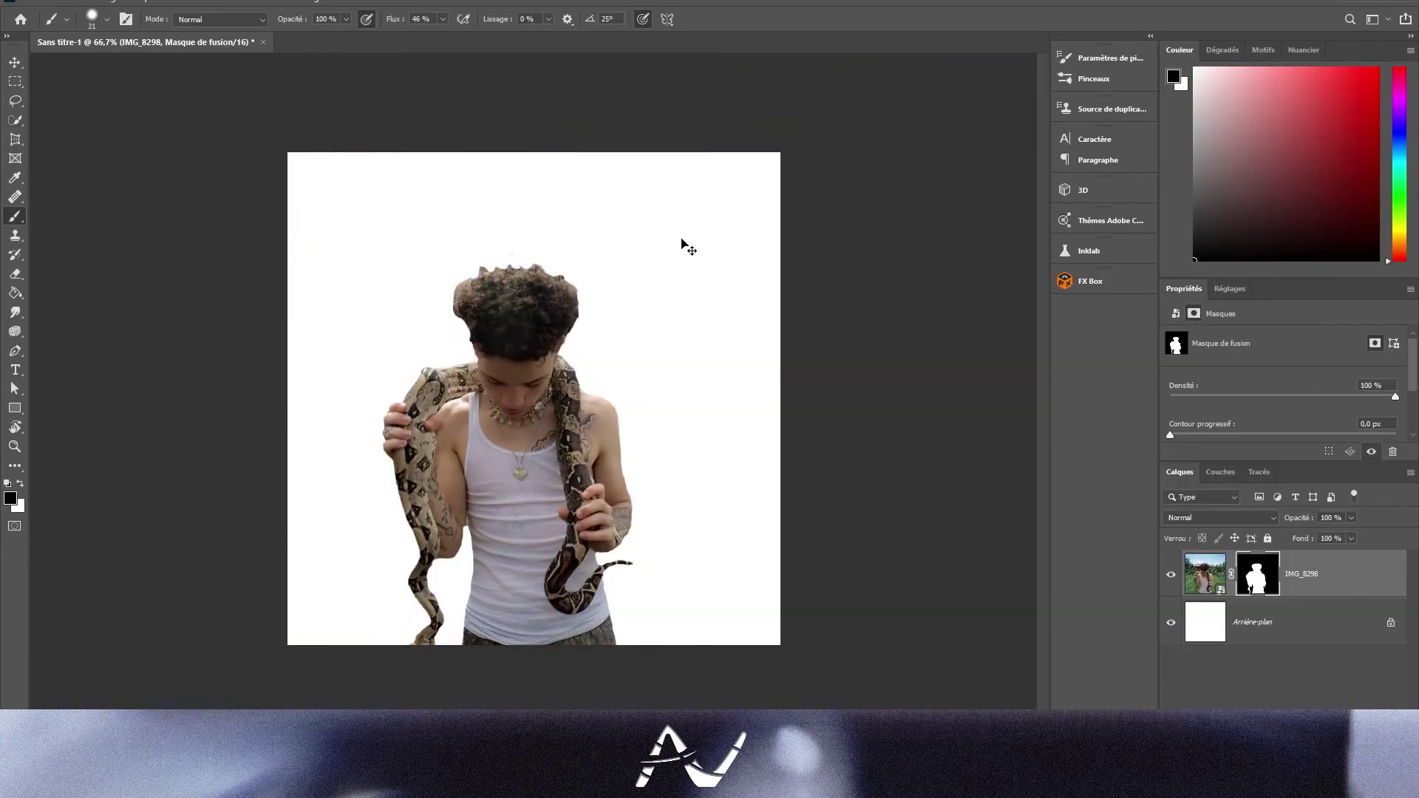
# Place the jungle photo behind the boy and add a Curves adjustment clipped to him.
pyautogui.moveTo(680, 244); pyautogui.dragTo(681, 244)
pyautogui.press('Return')
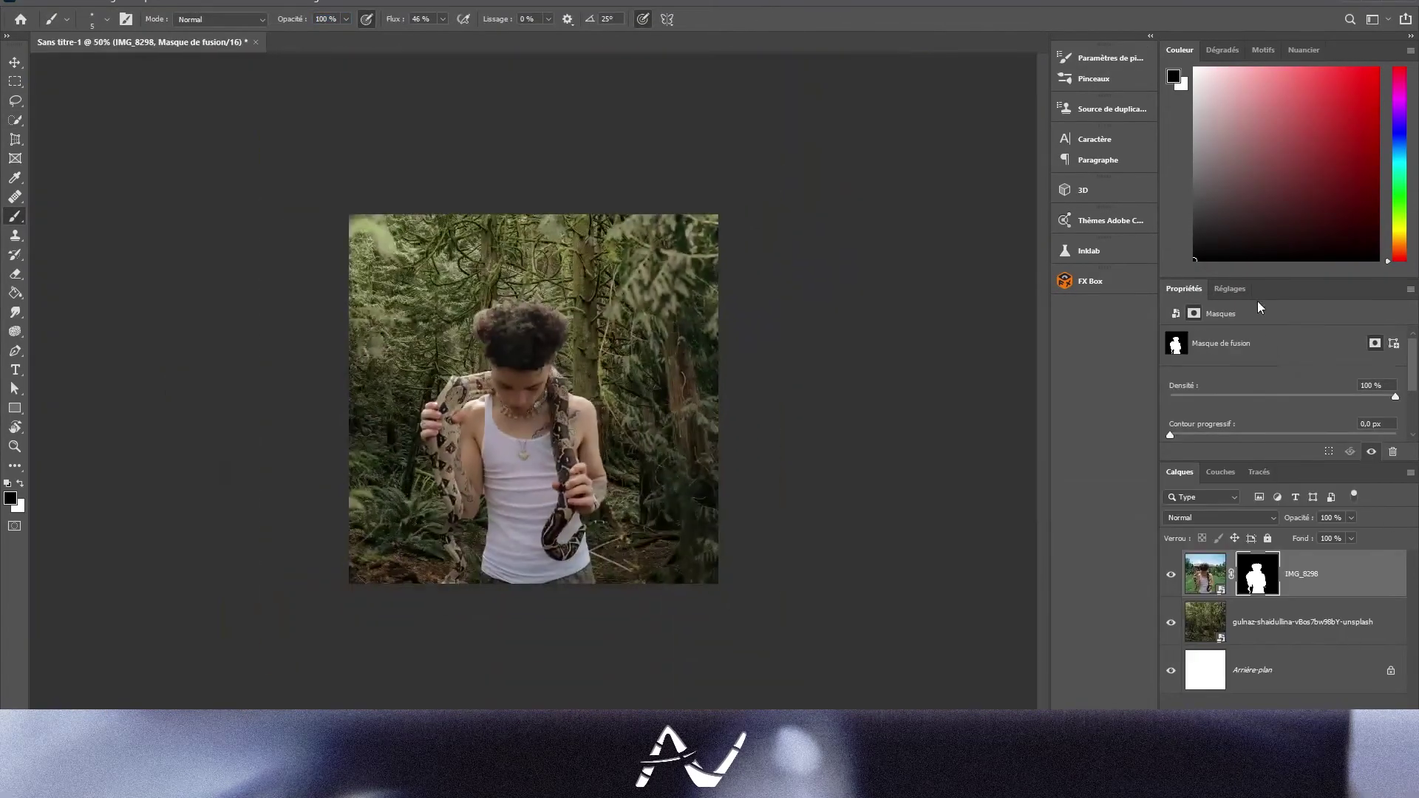
pyautogui.click(1262, 357)
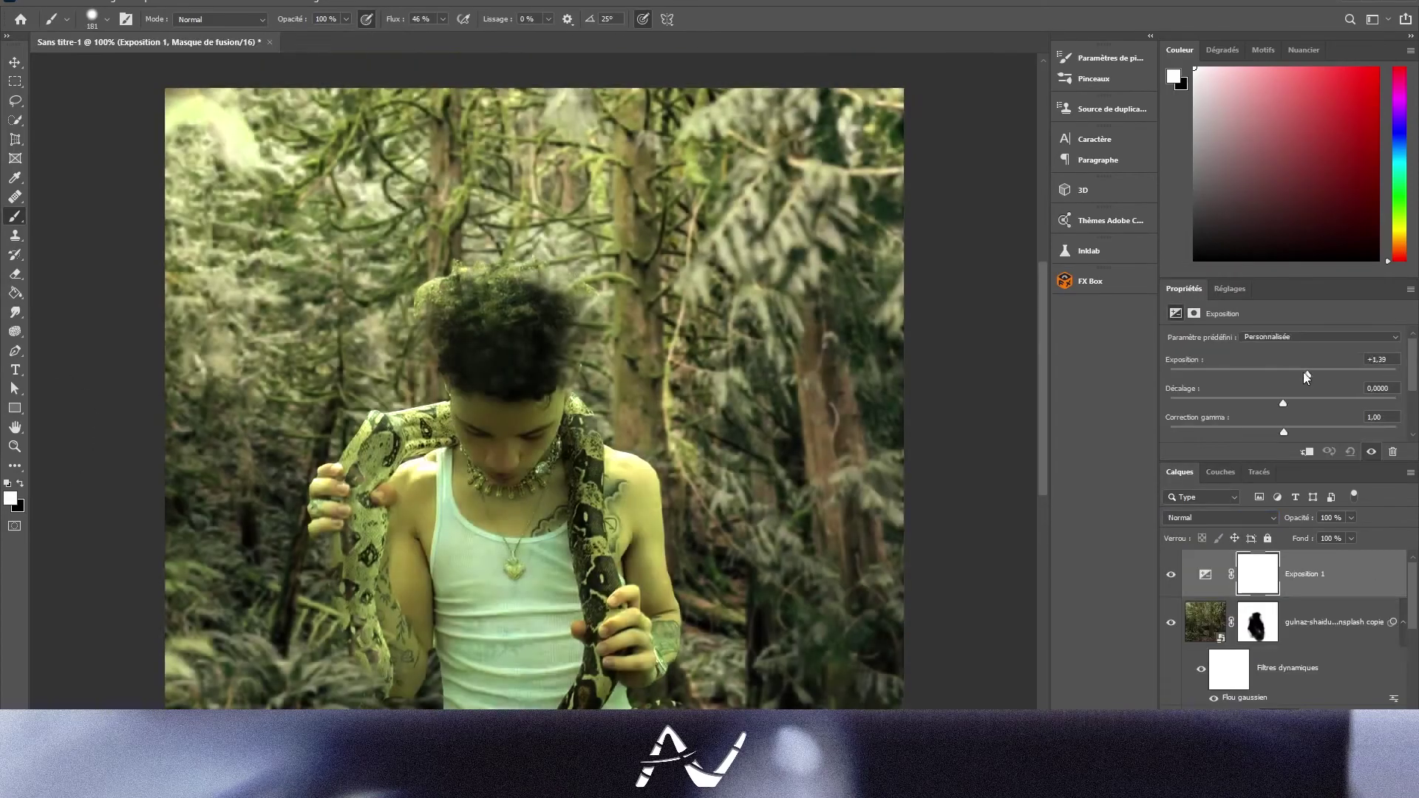
# Lower the clipped Curves gamma to 0.66 to darken the boy's midtones.
pyautogui.moveTo(1284, 432); pyautogui.dragTo(1314, 432)
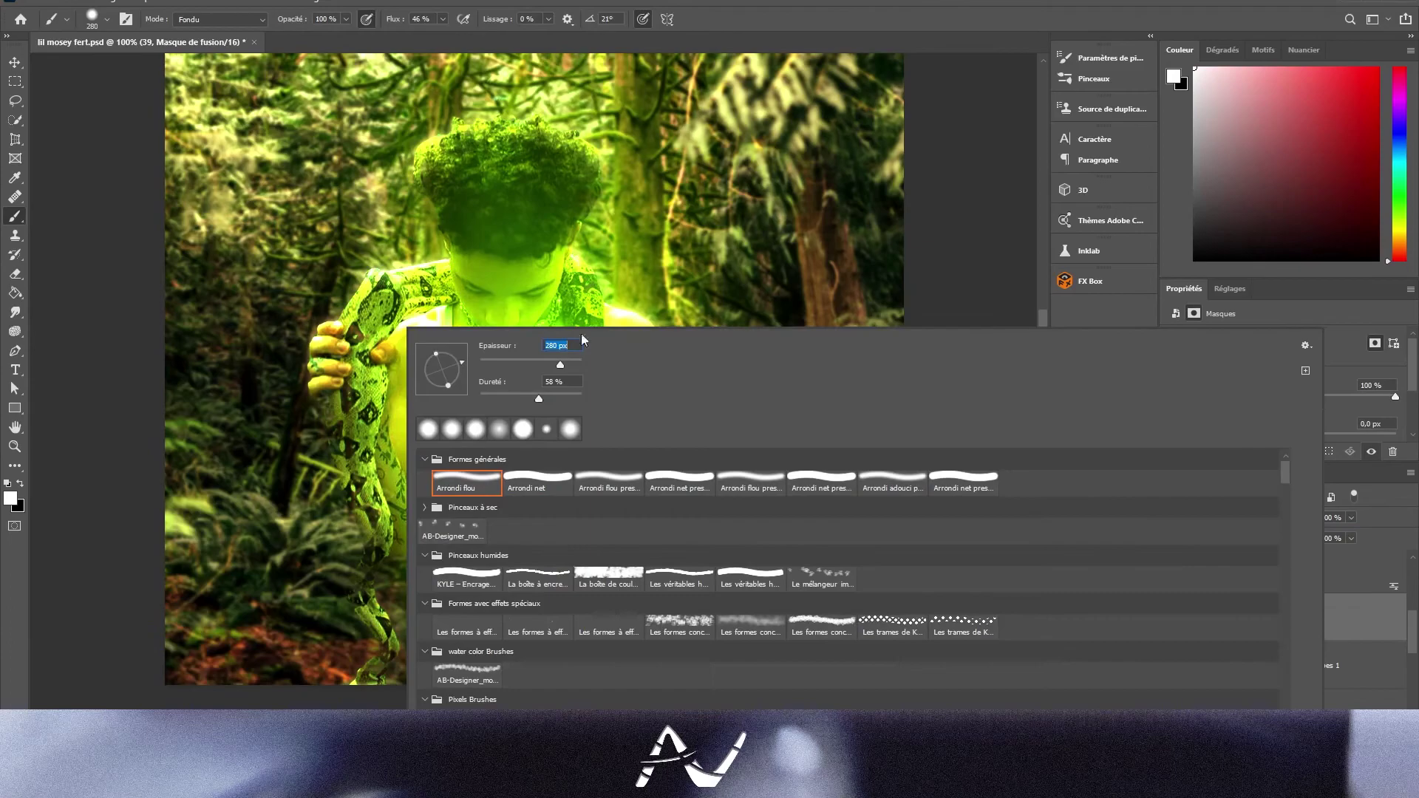
# Paint black at 51% opacity on the layer 39 mask to soften the torso glow.
pyautogui.press('Return')
pyautogui.click(220, 18)
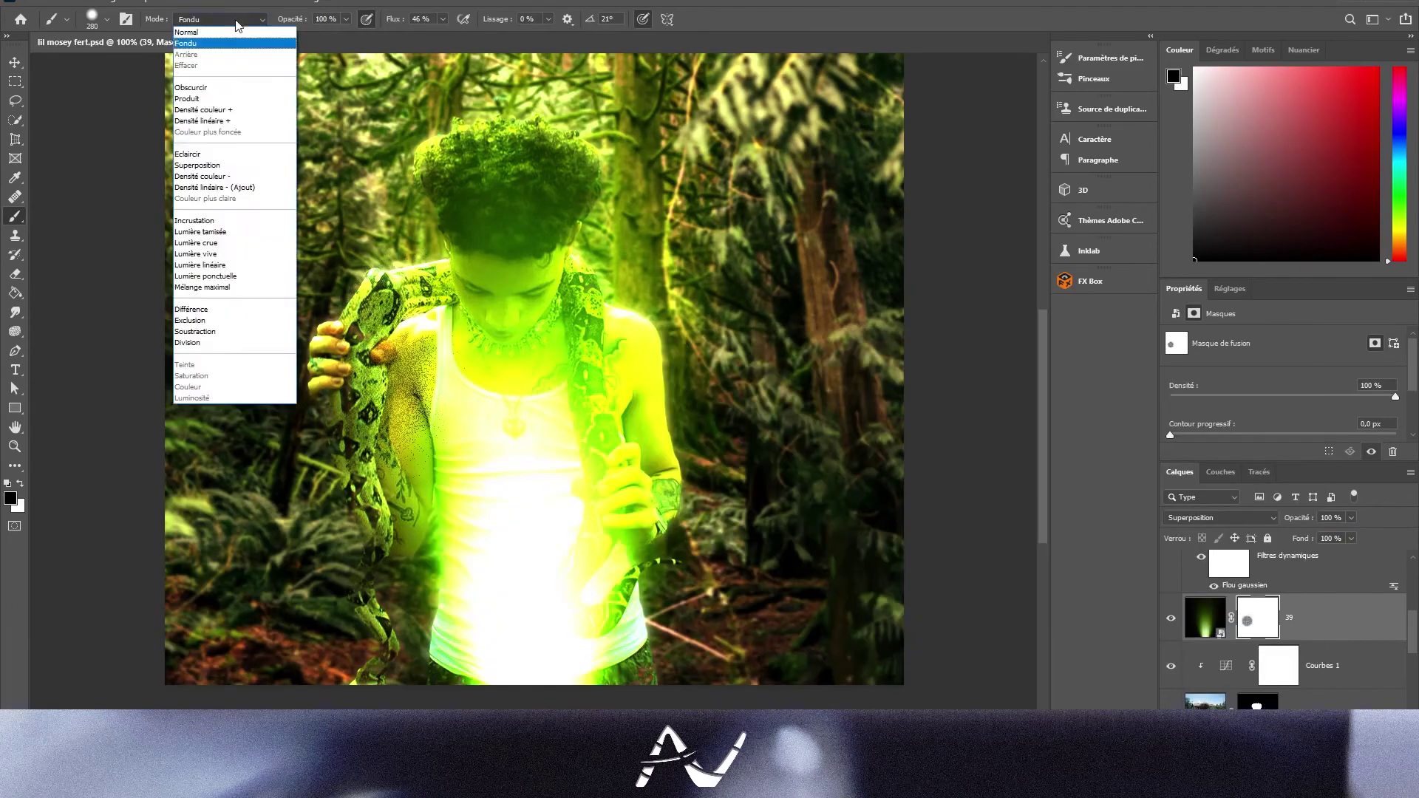
pyautogui.press('x')
pyautogui.press('x')
pyautogui.press('5')
pyautogui.press('1')
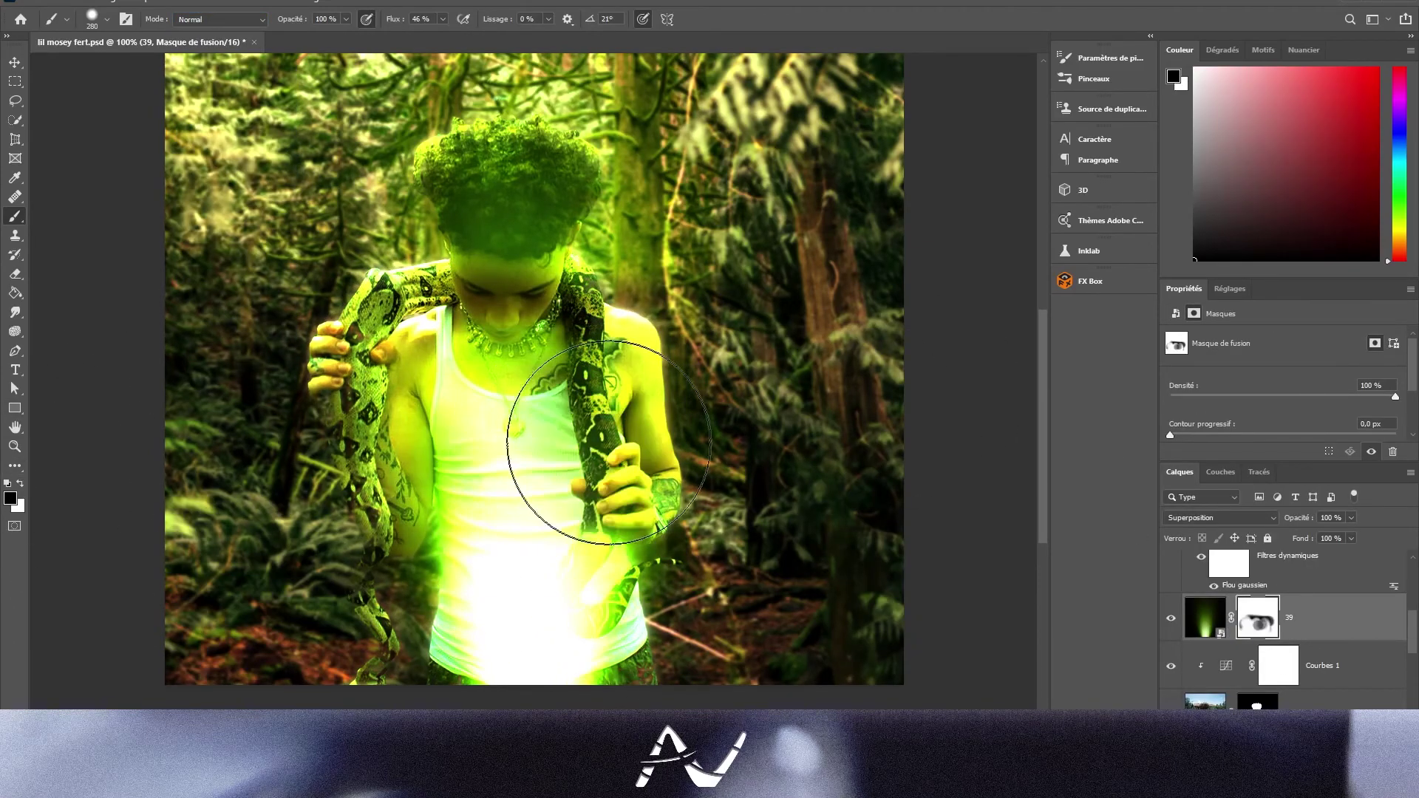
pyautogui.moveTo(517, 554)
pyautogui.mouseDown()
pyautogui.moveTo(587, 447)
pyautogui.moveTo(451, 495)
pyautogui.mouseUp()
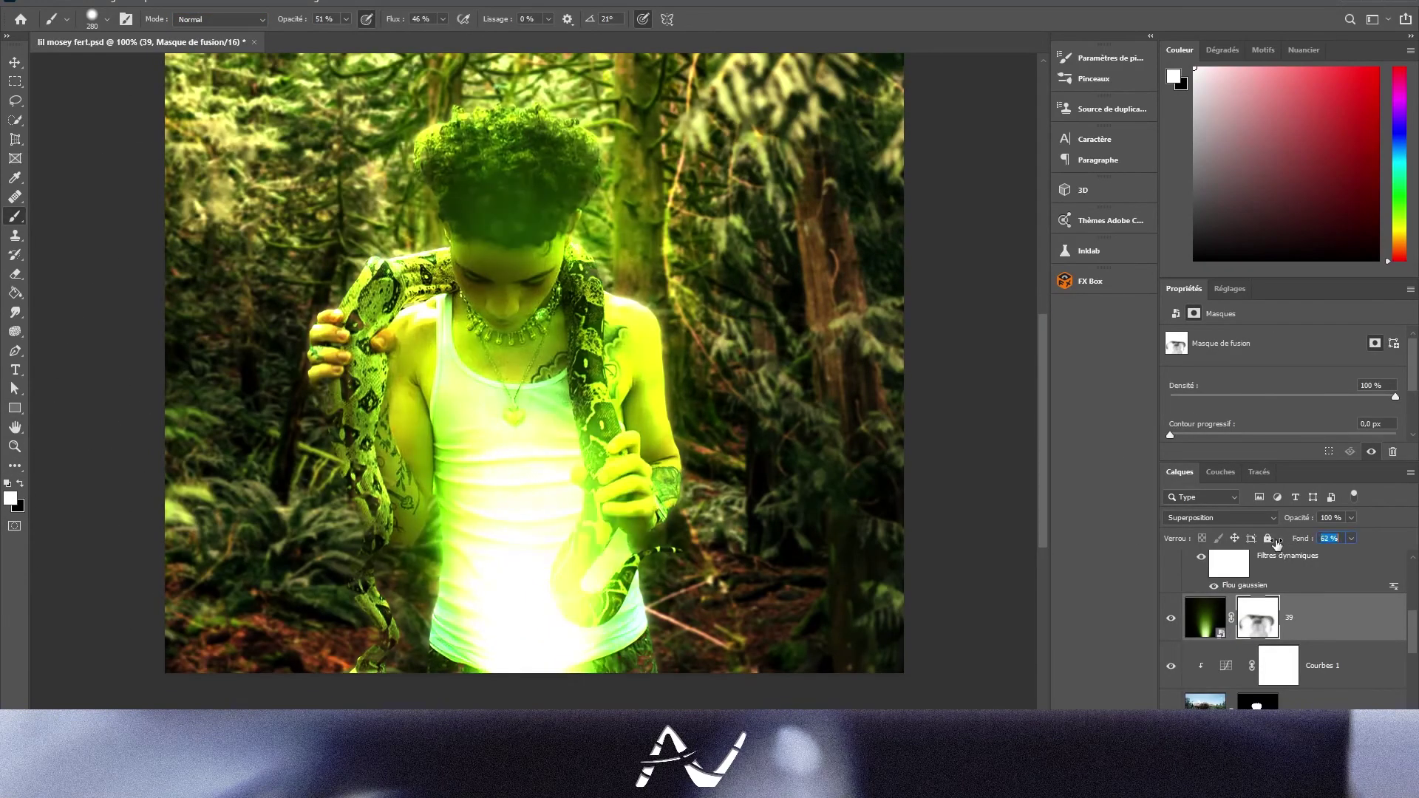
pyautogui.write('94')
pyautogui.press('x')
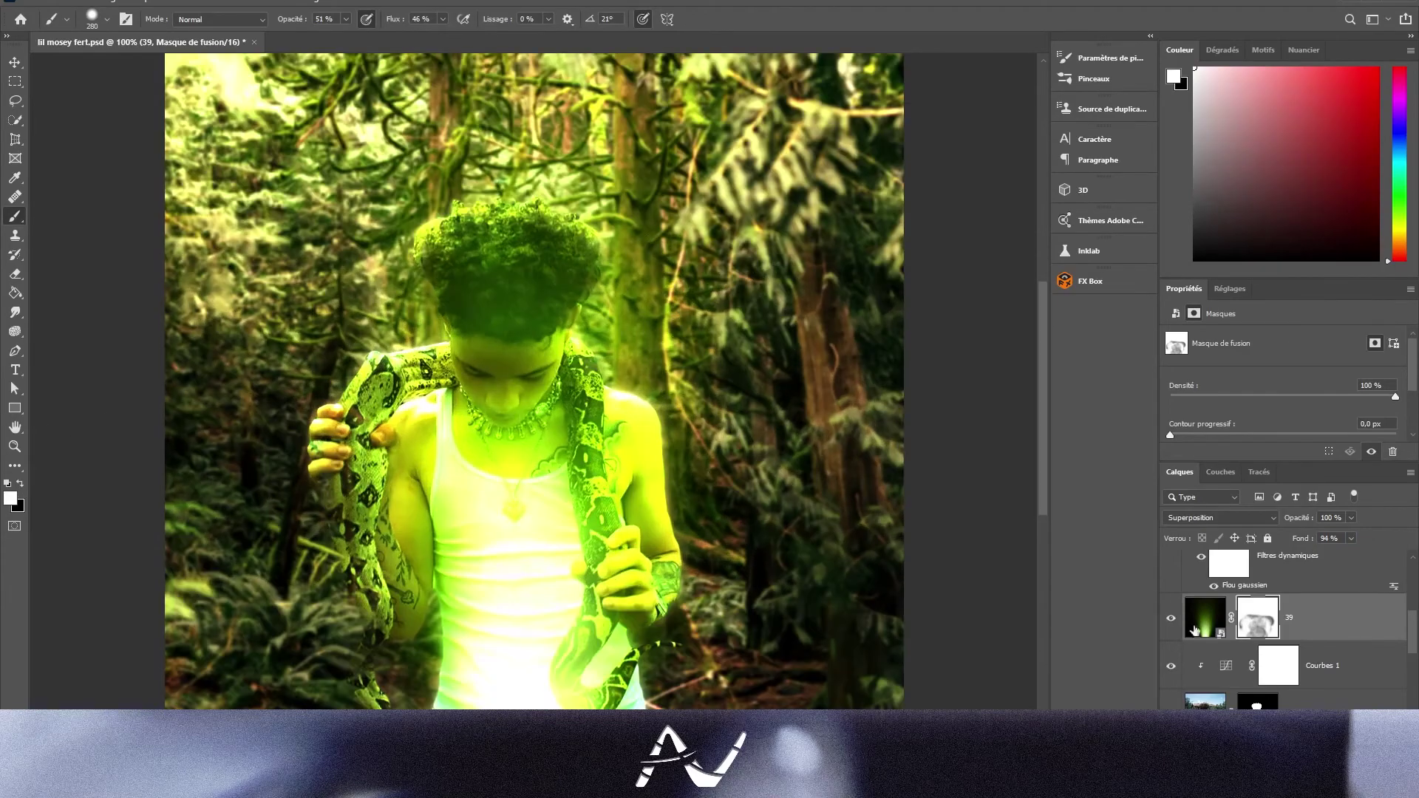
# Add a new empty layer above the Courbes 1 adjustment.
pyautogui.click(1173, 667)
pyautogui.hotkey('ctrl', 'shift', 'alt', 'n')
pyautogui.rightClick(1226, 617)
# Clip Calque 1 to the layer below and set it to Produit (Multiply) blending.
pyautogui.click(1220, 581)
pyautogui.press('x')
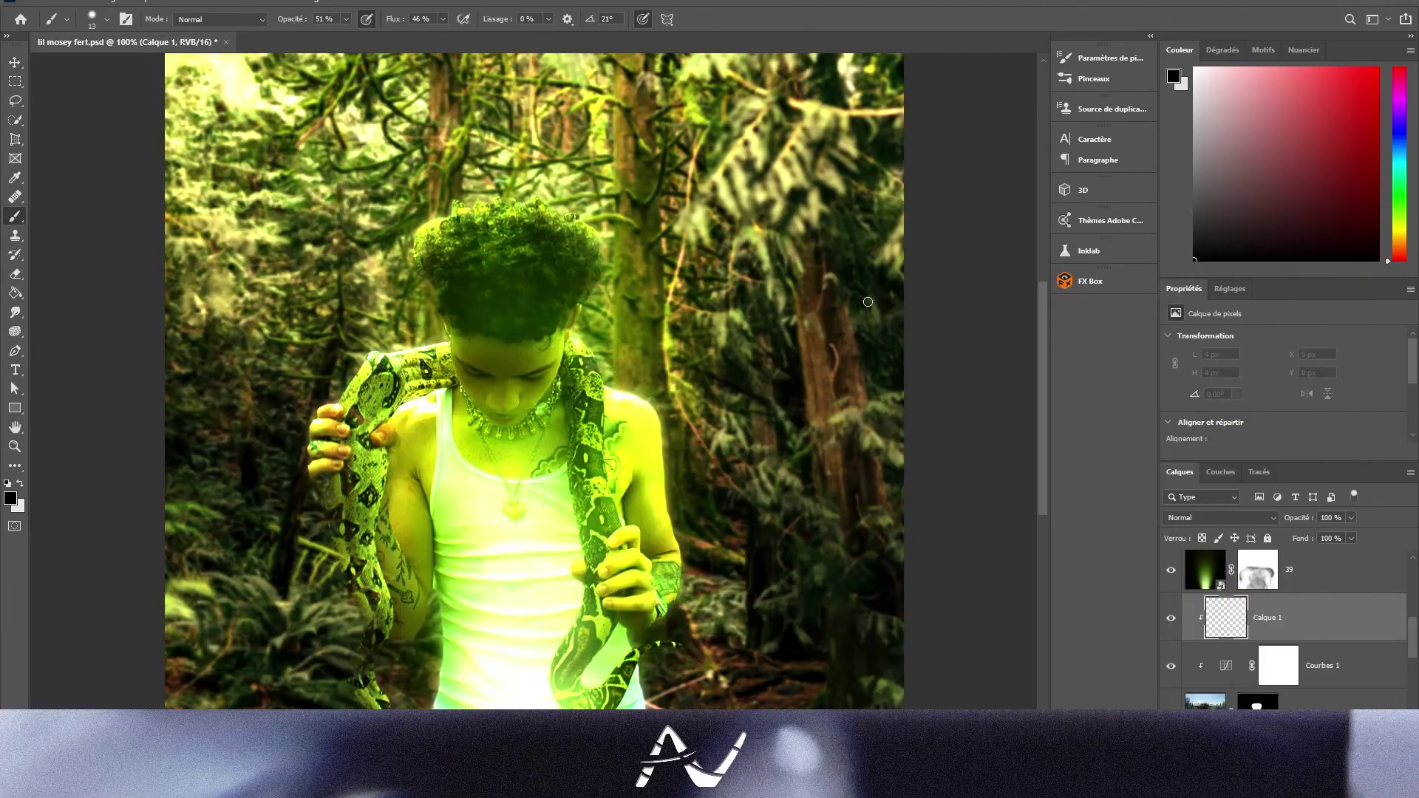
pyautogui.click(1217, 566)
pyautogui.click(1219, 517)
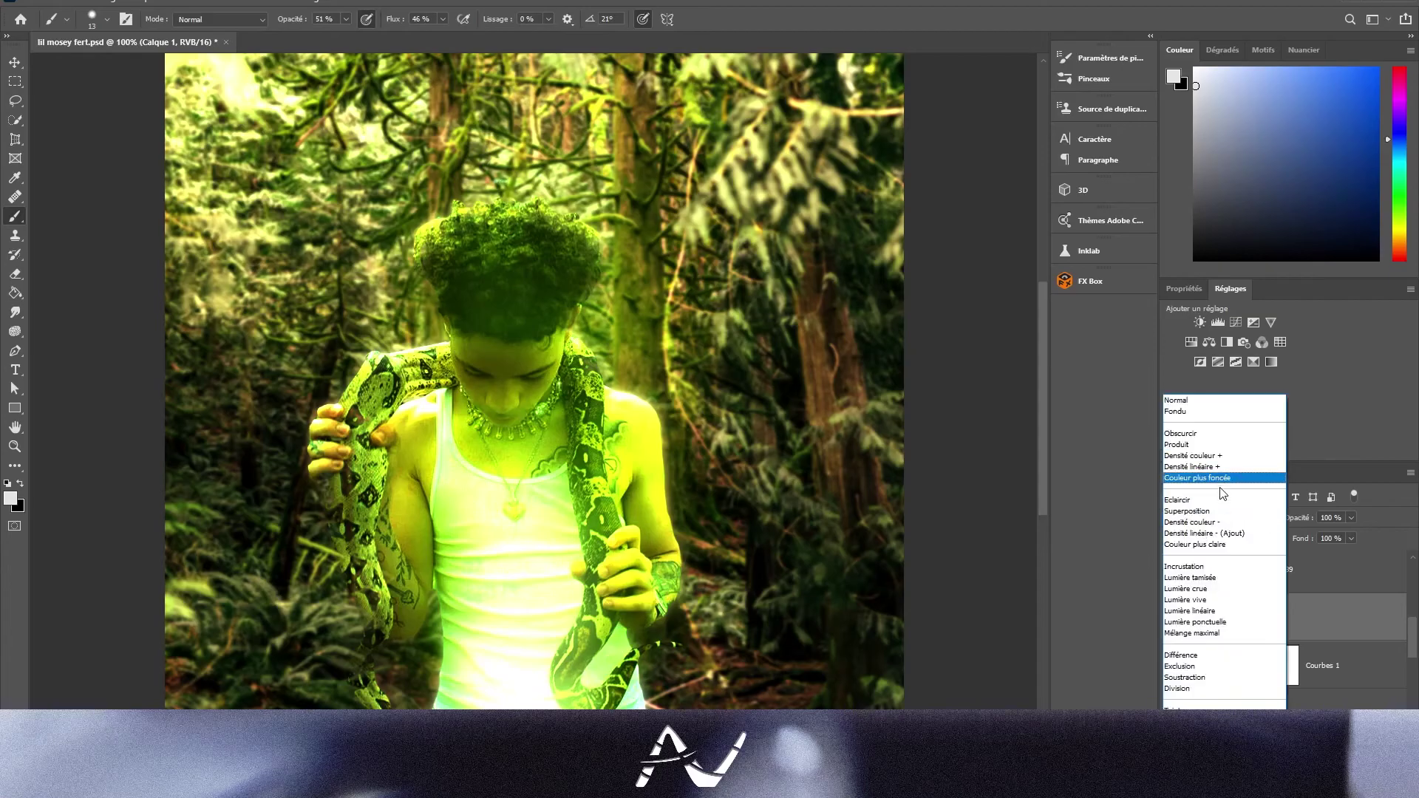
pyautogui.click(1216, 445)
# Add Calque 2 in Lumière tamisée with light strokes painted over the boy's face and neck.
pyautogui.moveTo(1303, 539); pyautogui.dragTo(1303, 542)
pyautogui.hotkey('ctrl', '+')
pyautogui.hotkey('ctrl', '+')
pyautogui.hotkey('ctrl', 'shift', 'alt', 'n')
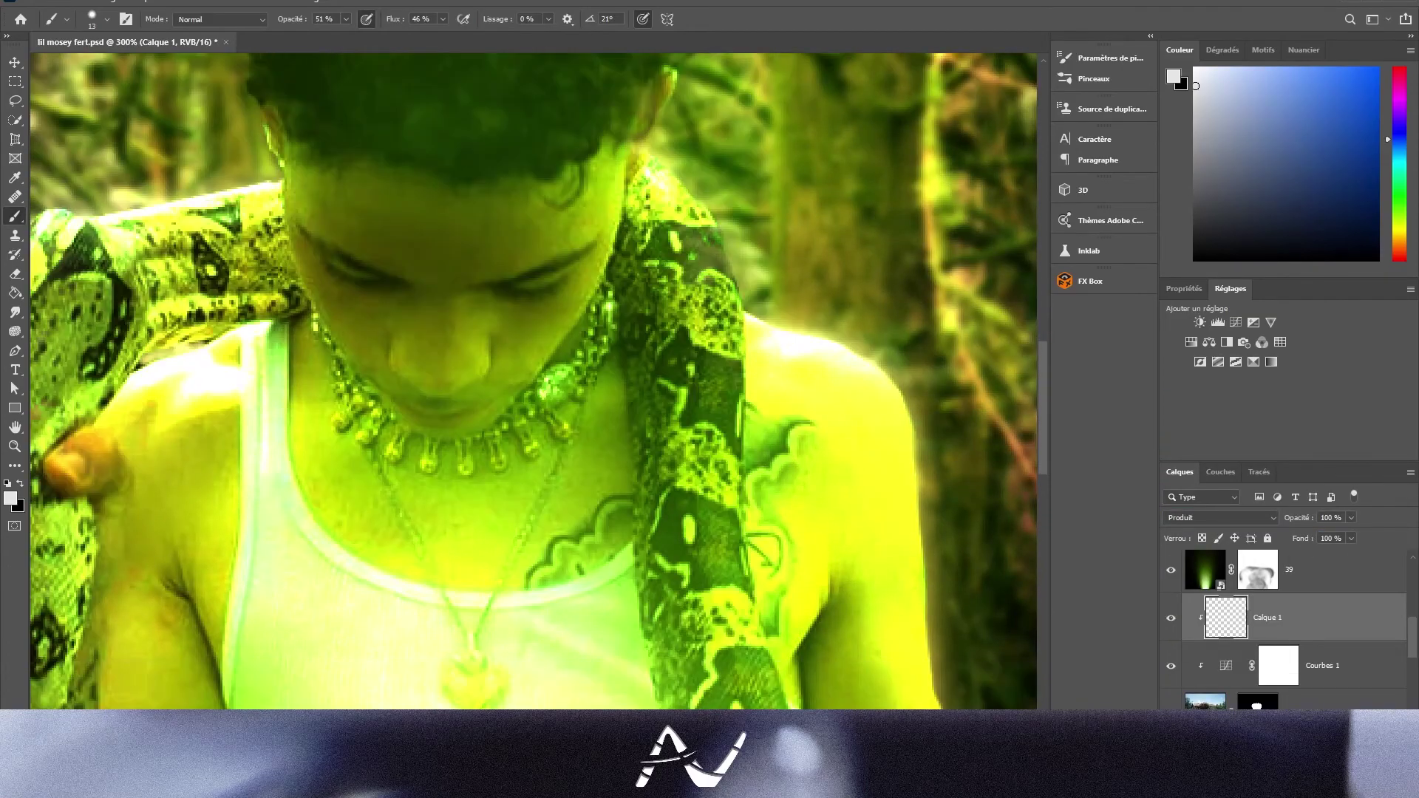
pyautogui.moveTo(379, 384); pyautogui.dragTo(498, 402)
pyautogui.click(1219, 517)
# Switch to a 65 px Eraser and zoom back out to the full cover.
pyautogui.press('e')
pyautogui.rightClick(510, 333)
pyautogui.write('65')
pyautogui.press('Return')
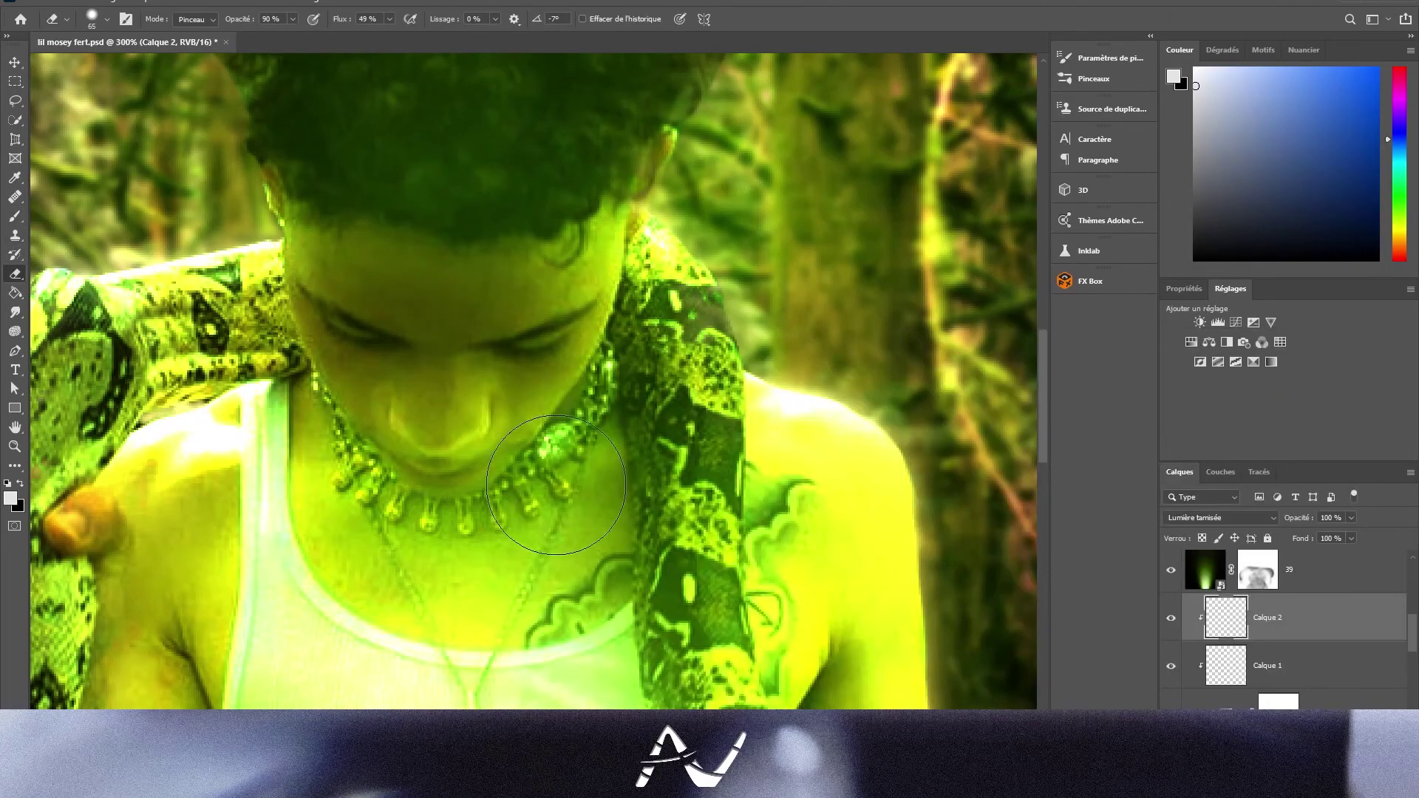
pyautogui.hotkey('ctrl', '-')
pyautogui.hotkey('ctrl', '-')
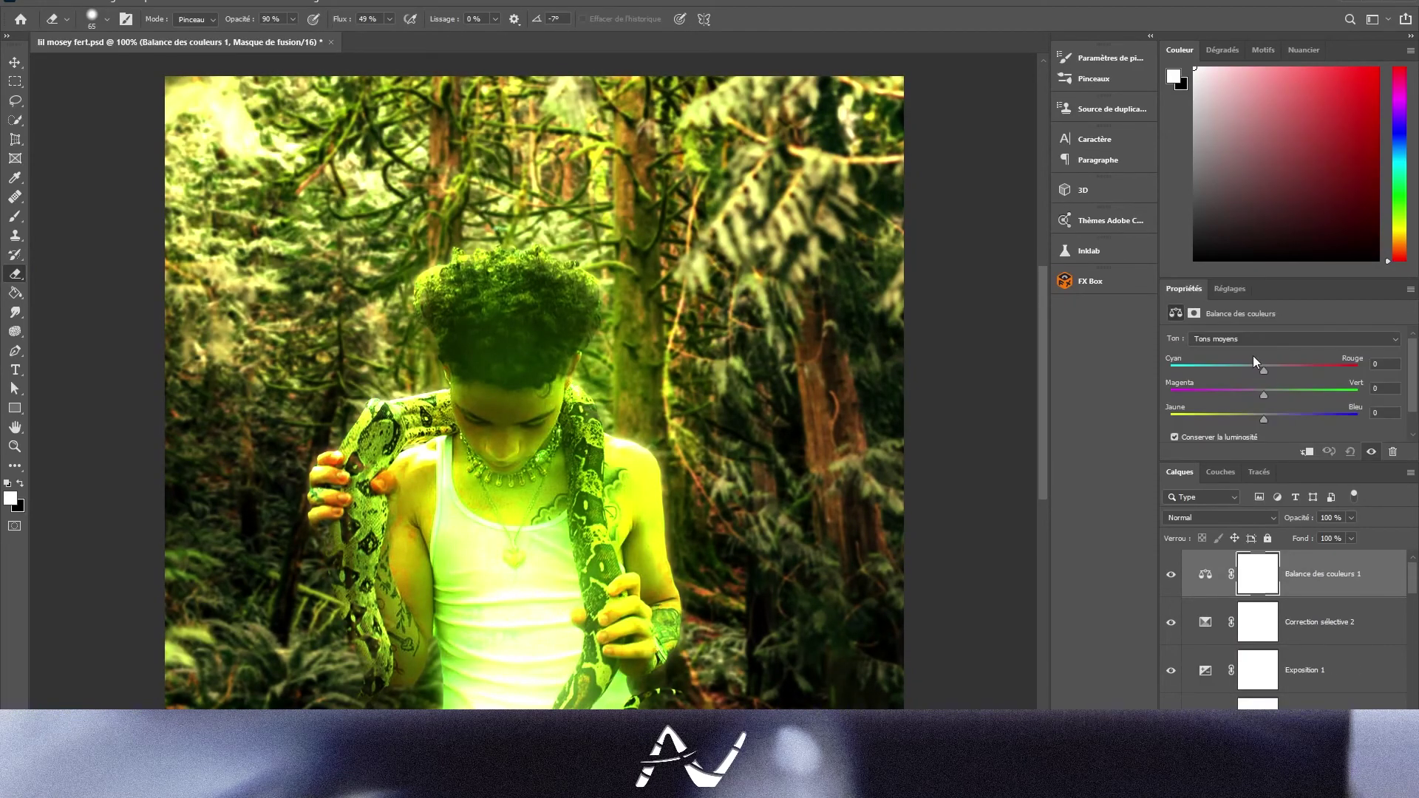
# Shift the Color Balance midtones toward cyan, magenta and yellow, and move Calque 3 into place.
pyautogui.moveTo(1264, 370)
pyautogui.mouseDown()
pyautogui.moveTo(1251, 369)
pyautogui.moveTo(1257, 419)
pyautogui.mouseUp()
pyautogui.click(1171, 575)
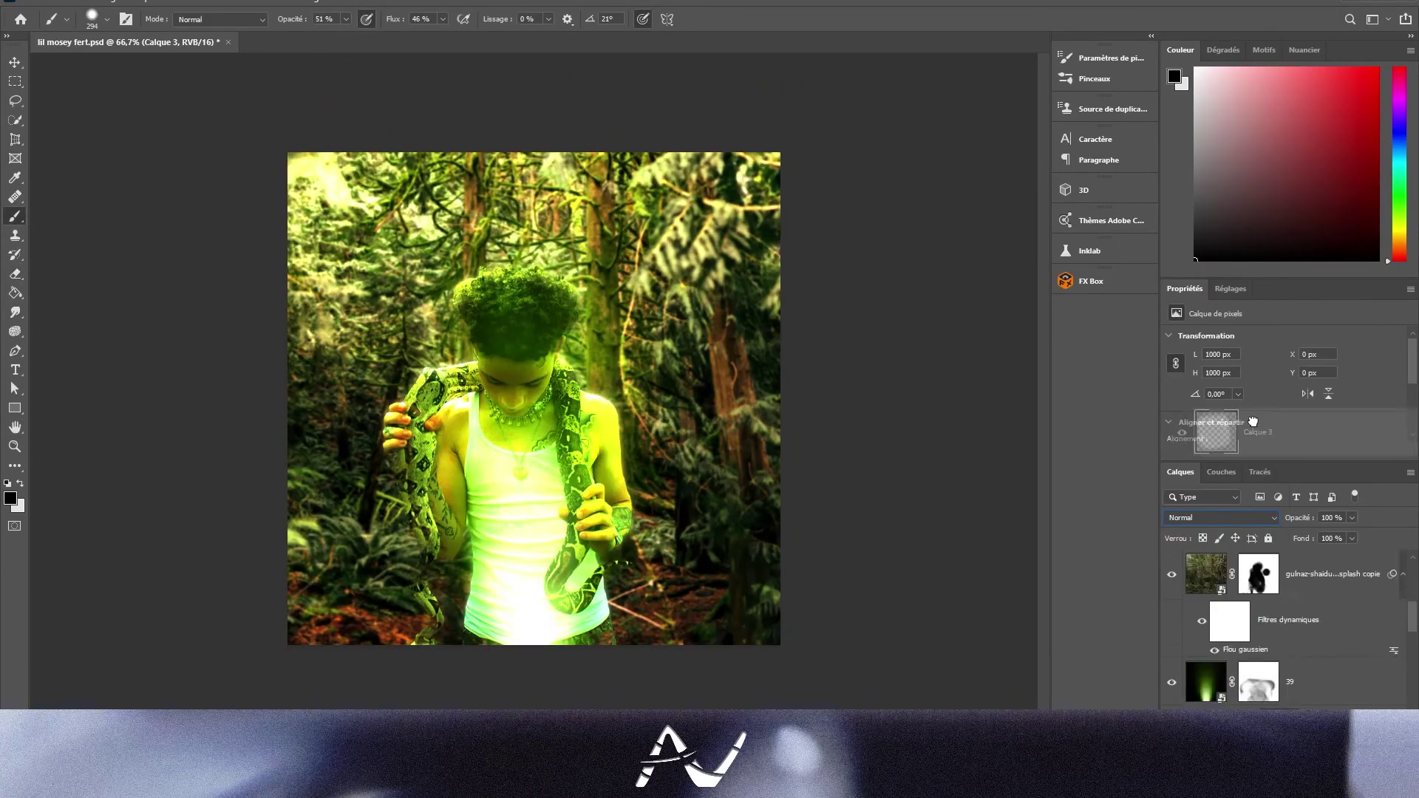
pyautogui.moveTo(1253, 421); pyautogui.dragTo(1249, 562)
# Set Calque 3 to Lumière tamisée at 59% fill and texture 103 to Densité linéaire (Ajout).
pyautogui.click(1219, 517)
pyautogui.click(1219, 596)
pyautogui.moveTo(1352, 538); pyautogui.dragTo(1288, 540)
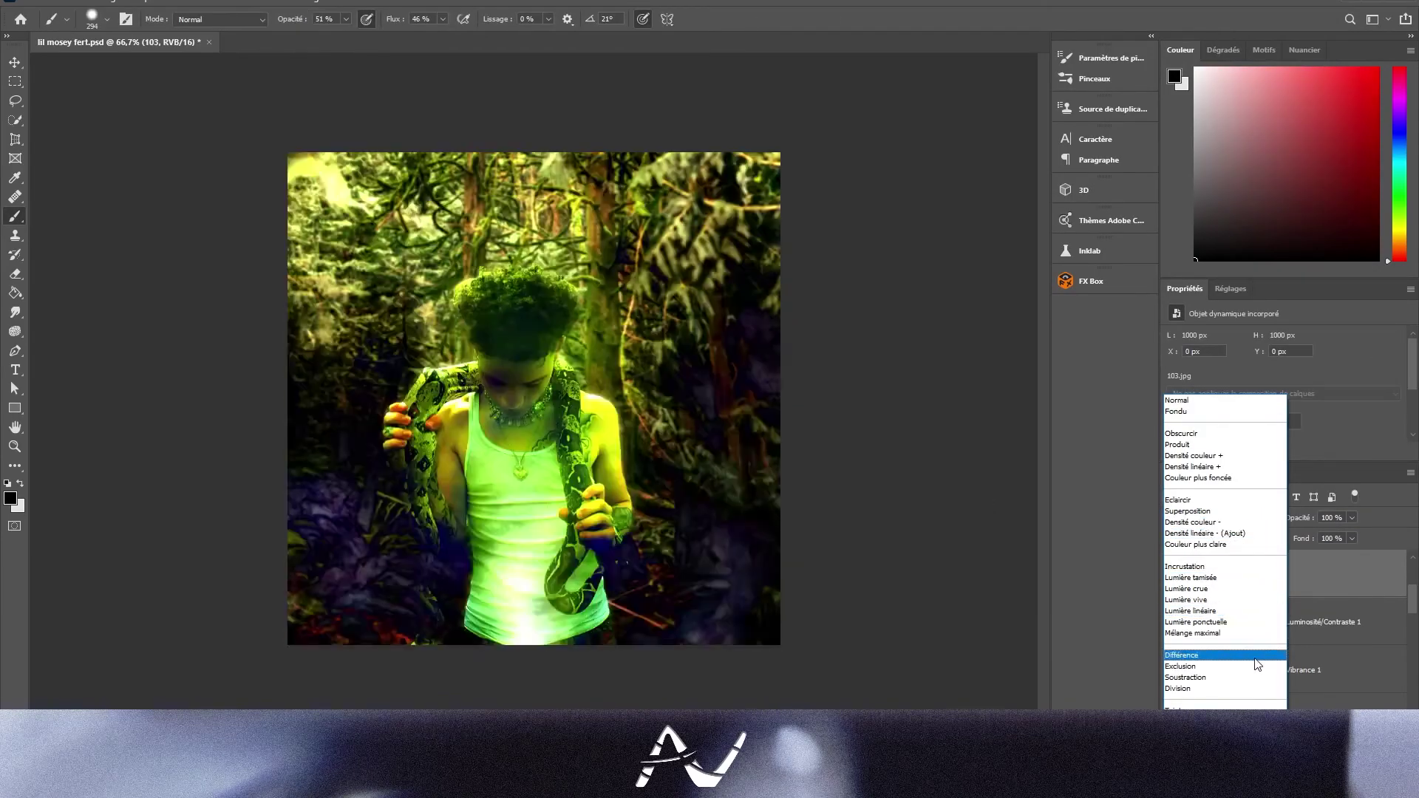
pyautogui.click(1205, 533)
pyautogui.moveTo(1293, 403); pyautogui.dragTo(1283, 405)
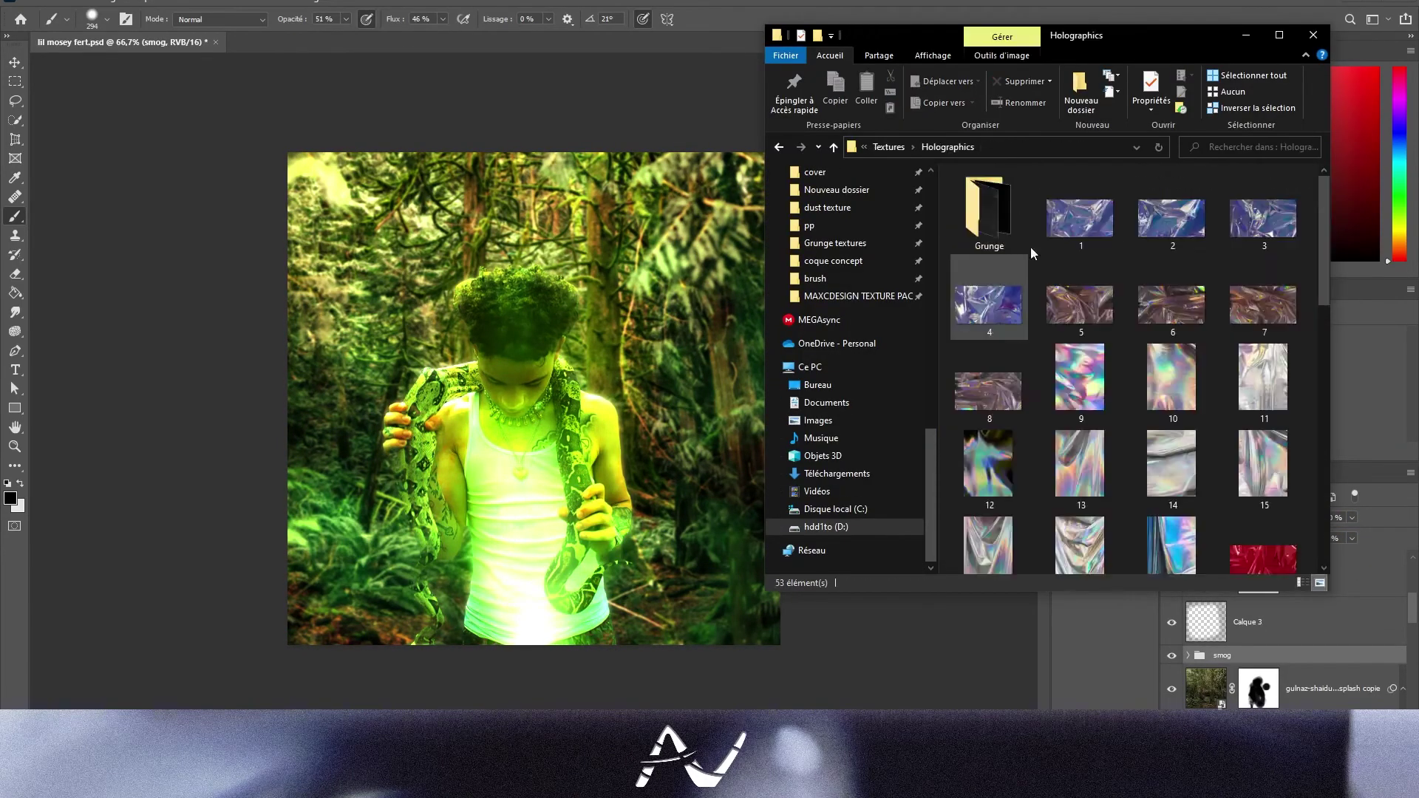
# From Explorer's Grunge folder, place texture 201 over the cover.
pyautogui.doubleClick(980, 211)
pyautogui.scroll(-2, 1079, 410)
pyautogui.moveTo(989, 291); pyautogui.dragTo(675, 539)
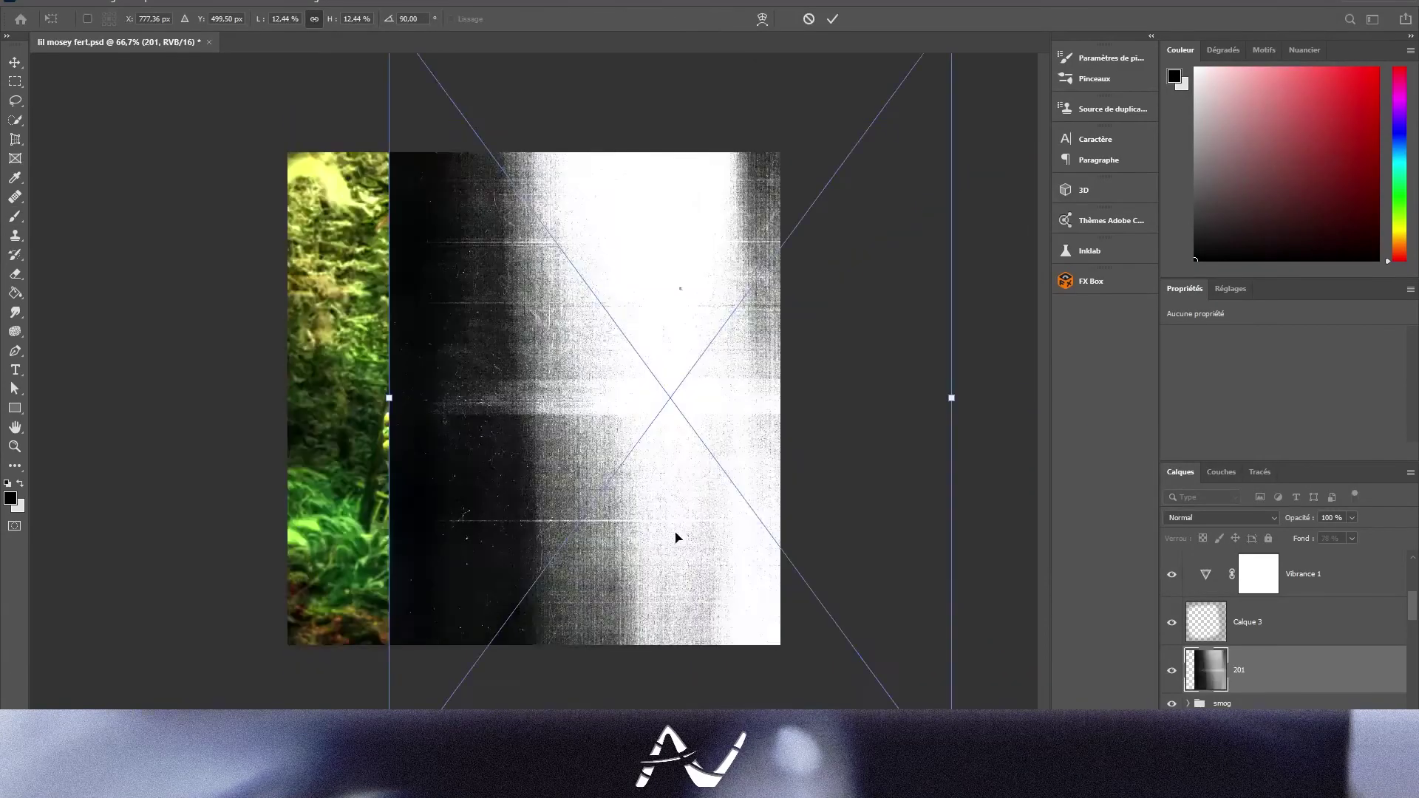
pyautogui.press('Return')
# Place texture 196 in Incrustation and set layer 213 to Densité linéaire (Ajout).
pyautogui.click(1220, 517)
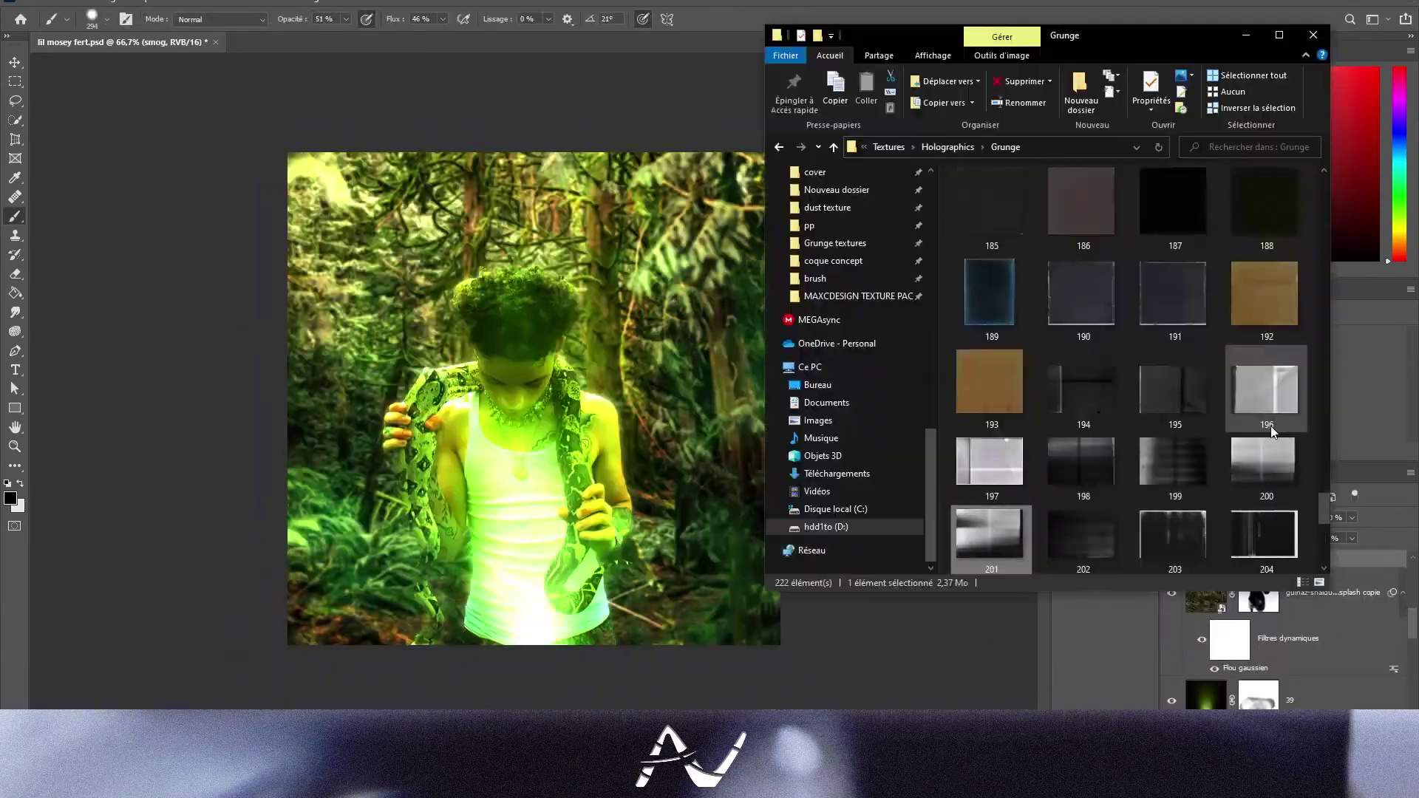
pyautogui.rightClick(488, 382)
pyautogui.press('Return')
pyautogui.click(1220, 518)
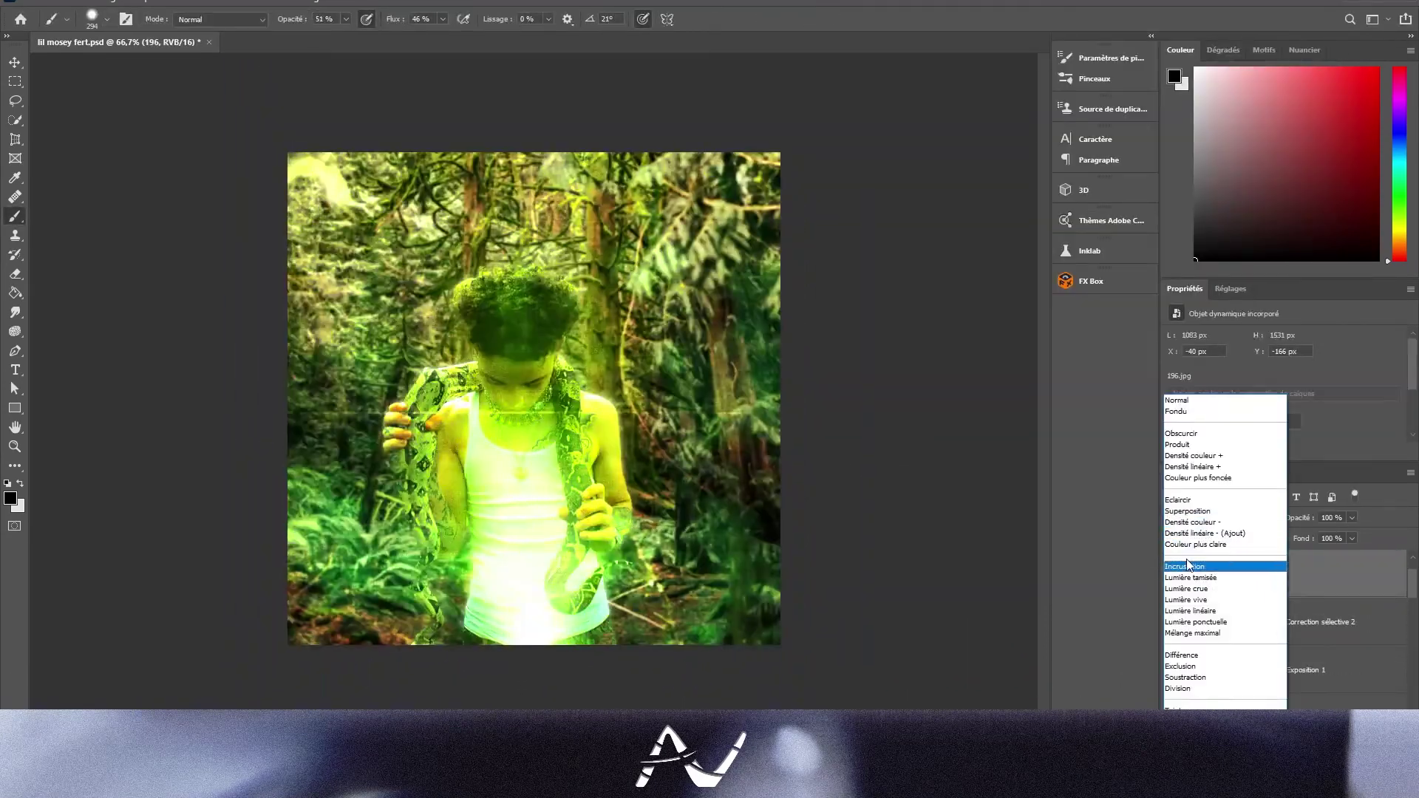
pyautogui.click(1220, 563)
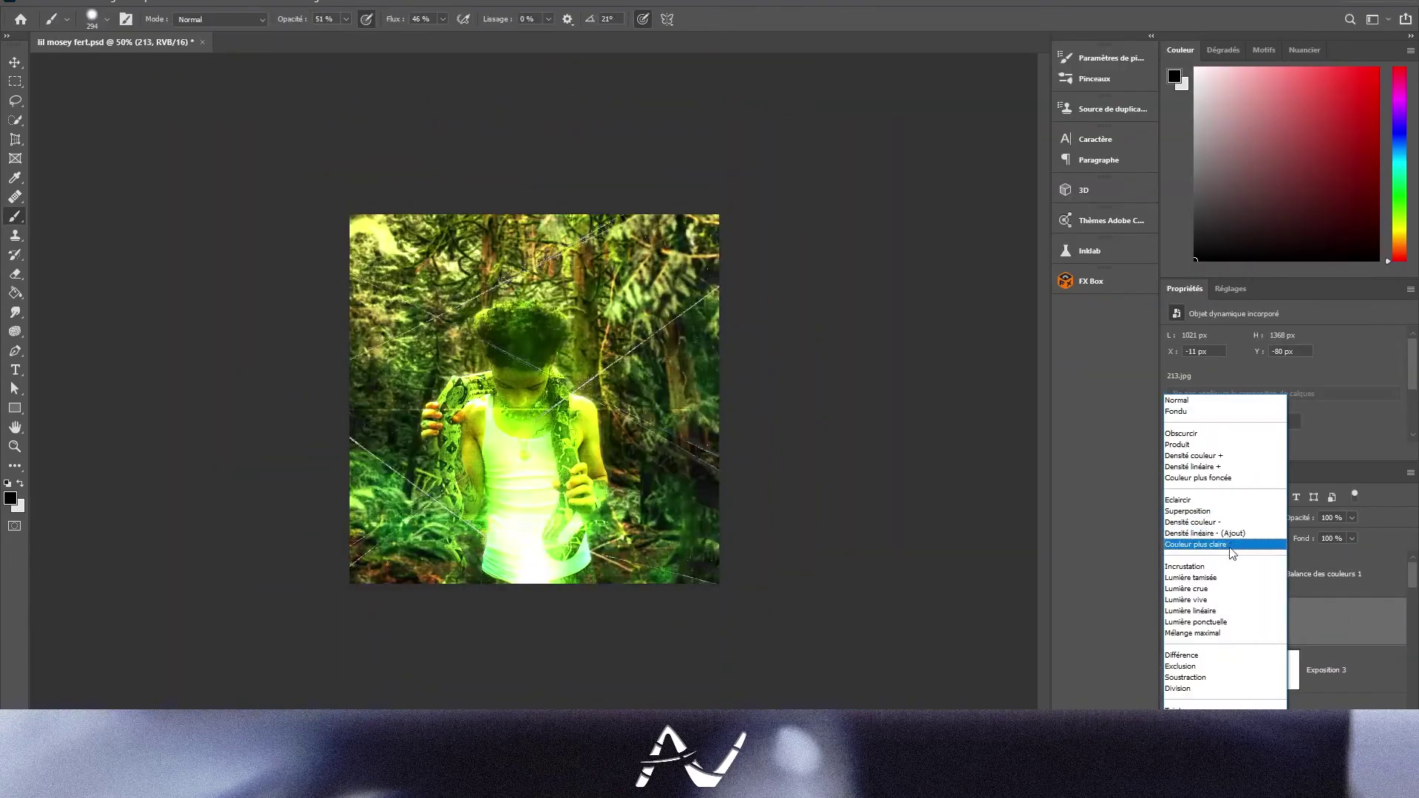
pyautogui.click(1219, 539)
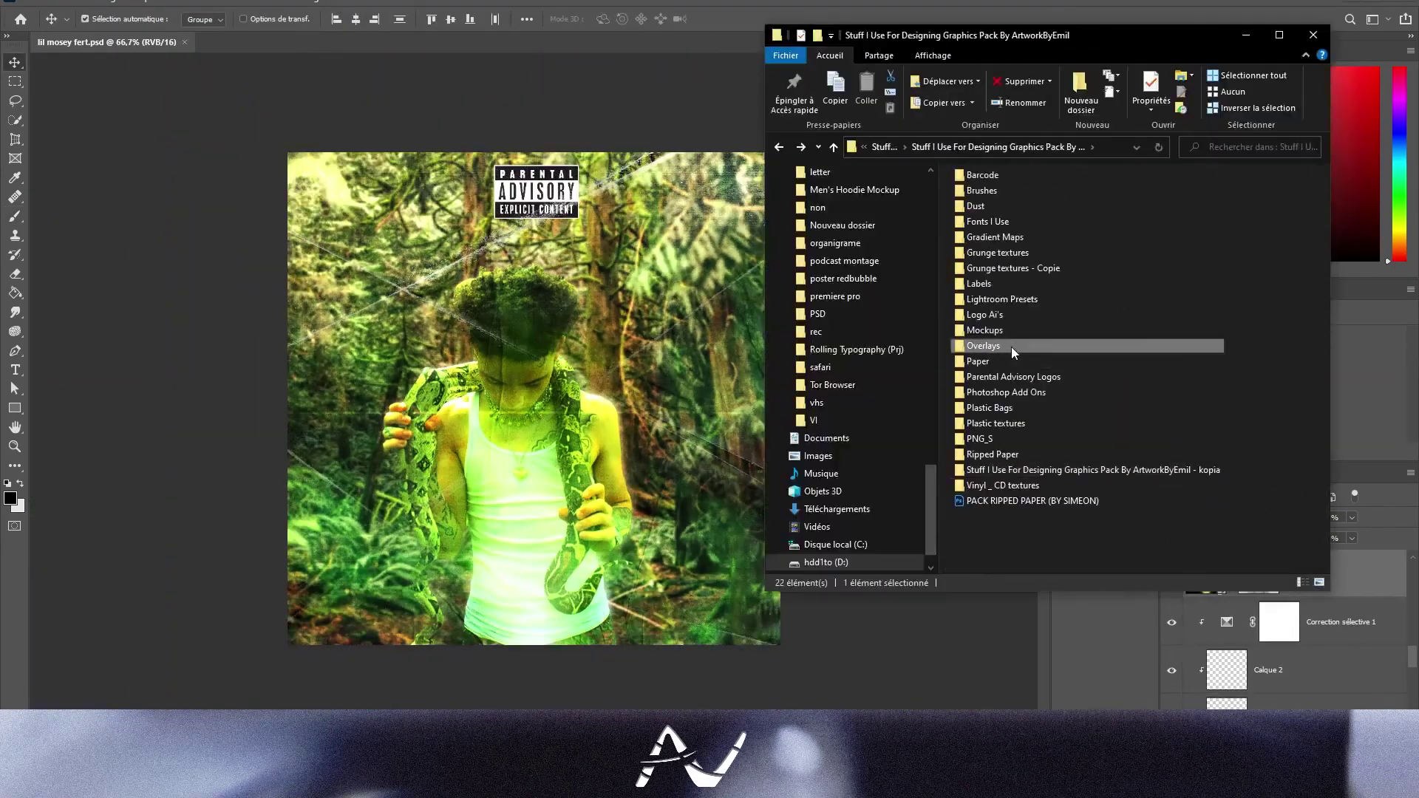
# Open the shiny.zip pack in ALL OF BLKMRKT > textures and browse its files.
pyautogui.click(839, 385)
pyautogui.doubleClick(1020, 250)
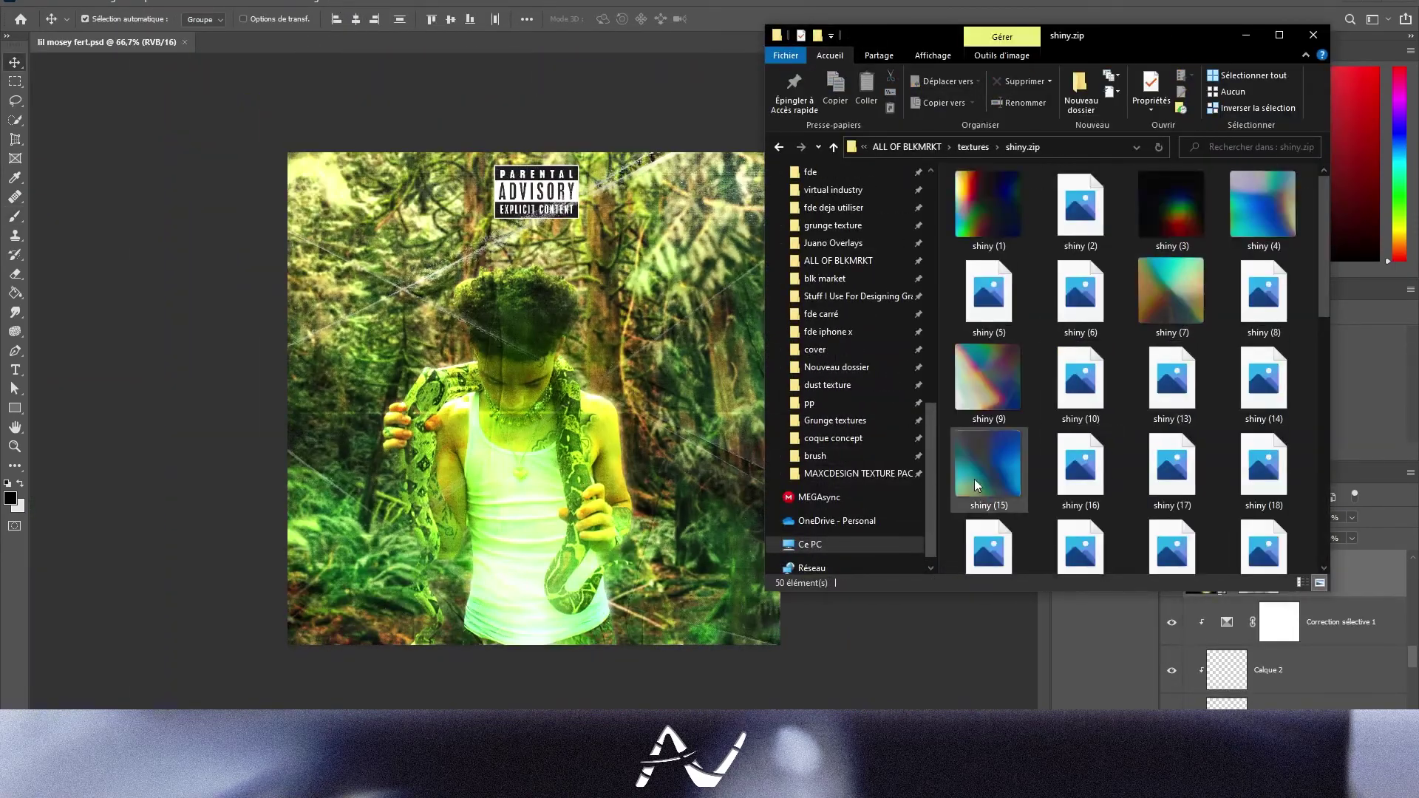
pyautogui.scroll(-5, 974, 479)
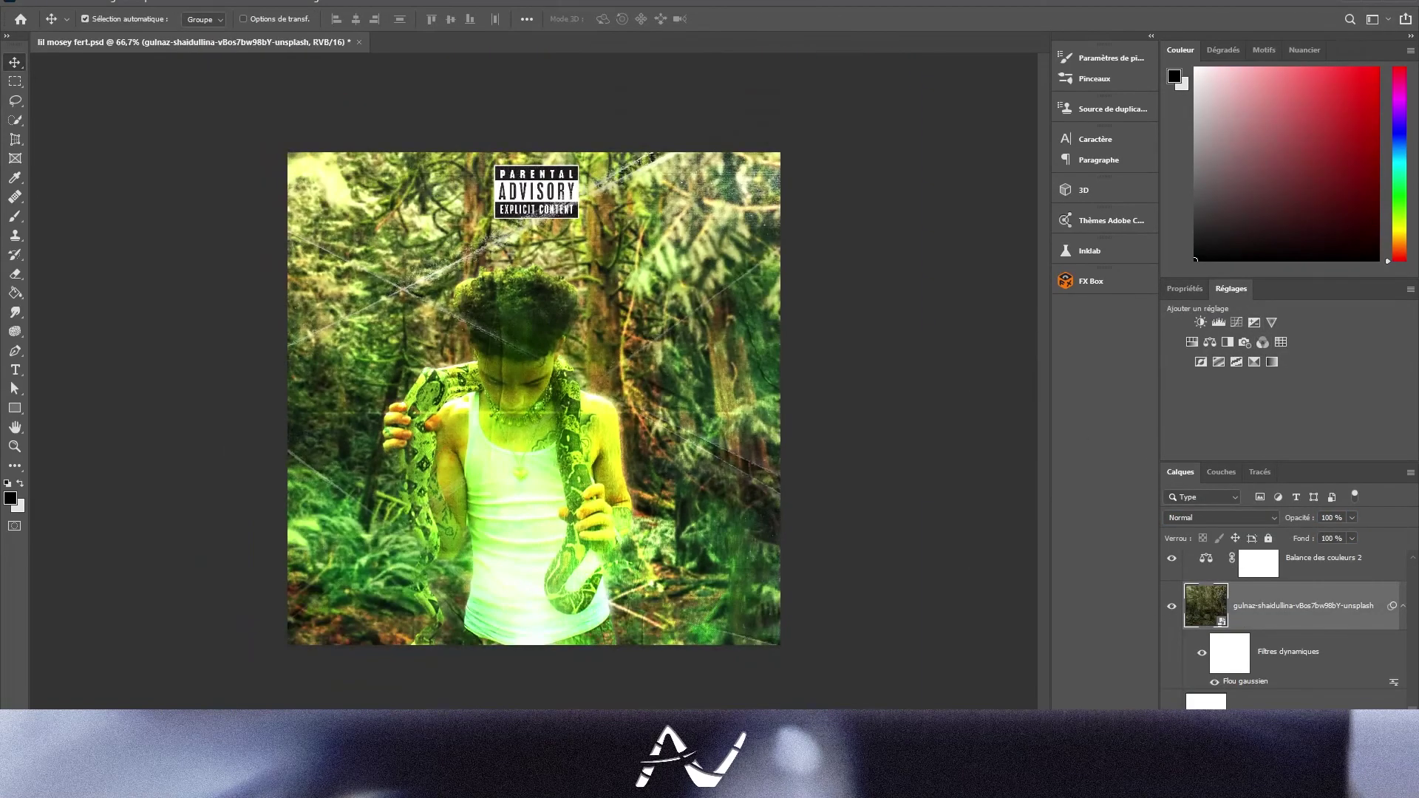
# Sample a yellow-green, paint an 800 px soft glow, and blend the layer in Incrustation.
pyautogui.click(641, 338)
pyautogui.press('b')
pyautogui.rightClick(504, 325)
pyautogui.press('Return')
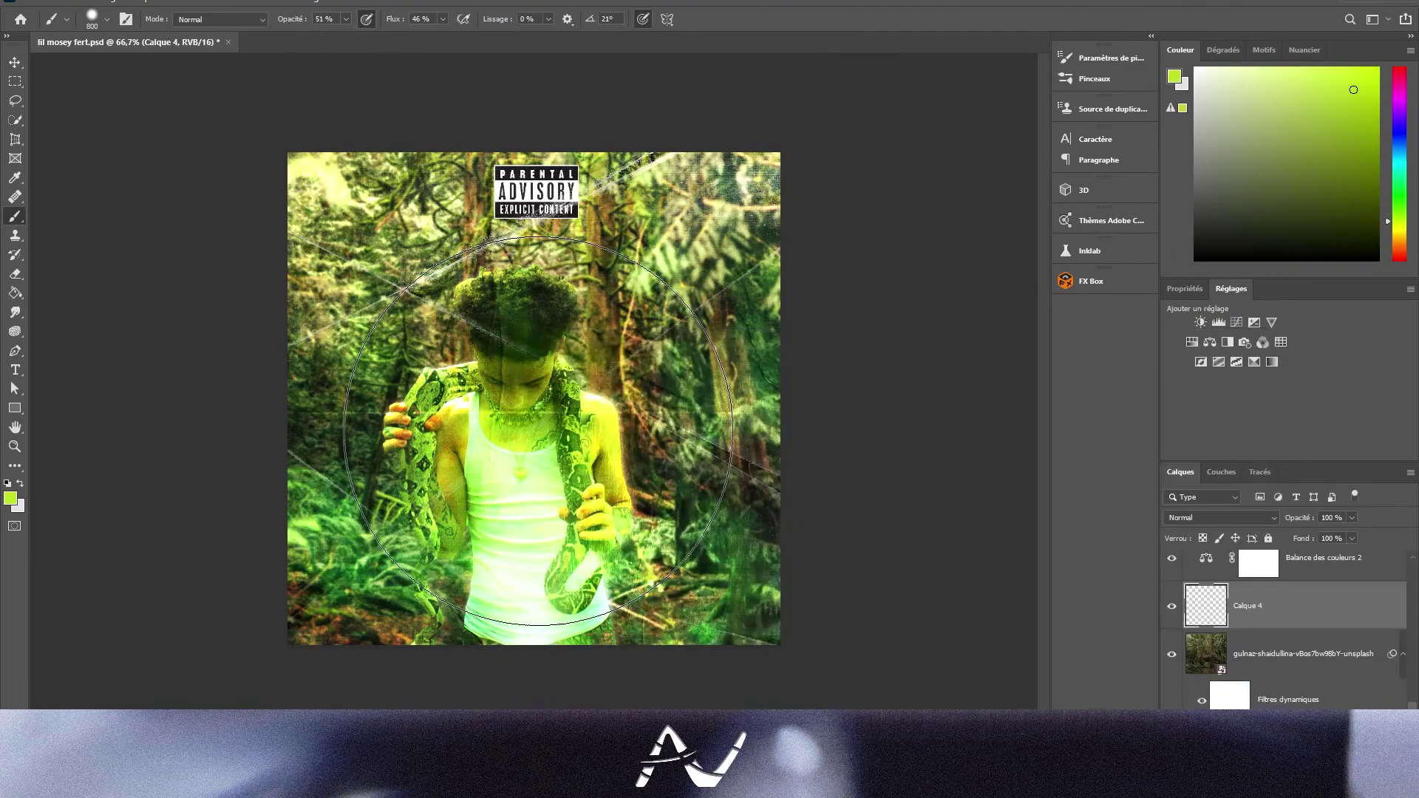
pyautogui.moveTo(444, 332); pyautogui.dragTo(628, 554)
pyautogui.click(1219, 518)
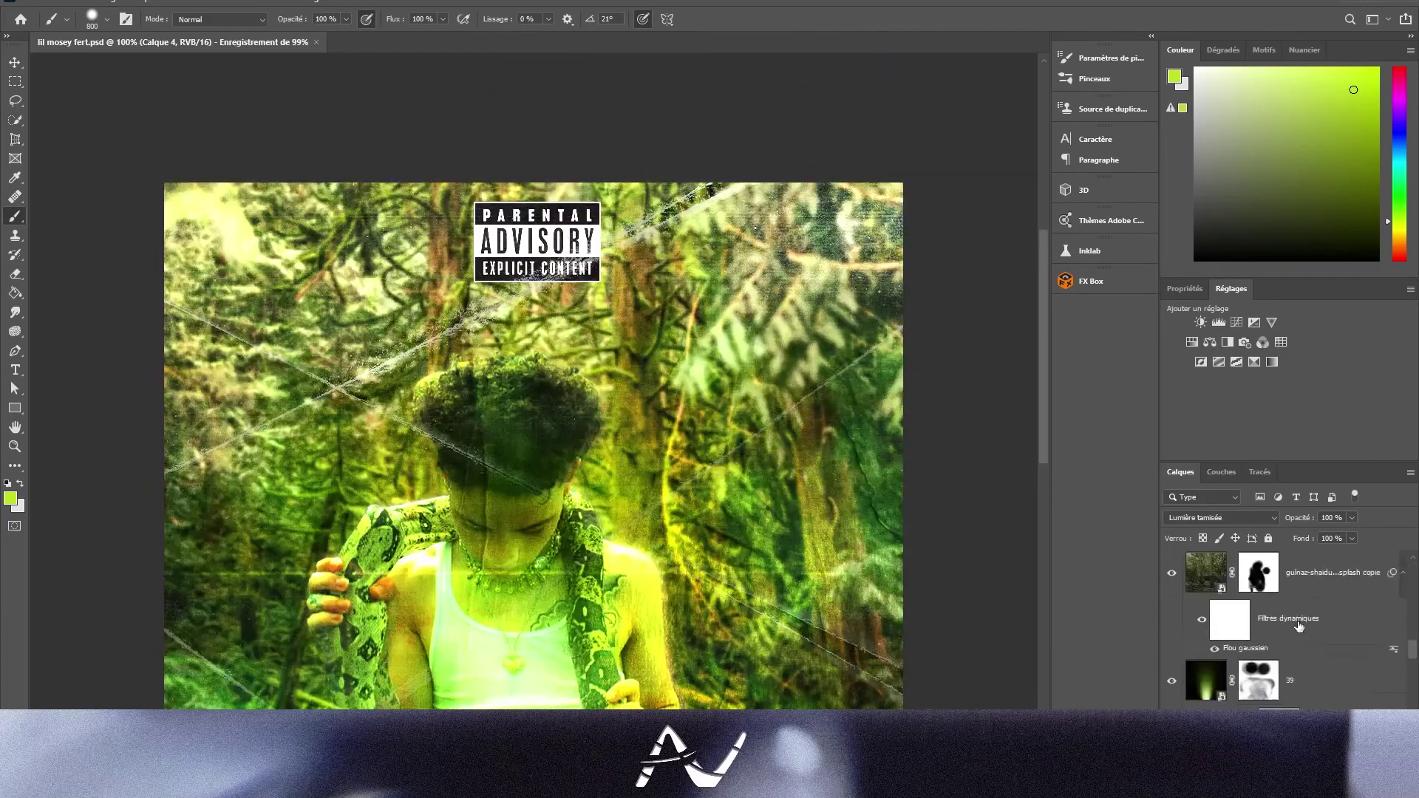
pyautogui.click(1185, 566)
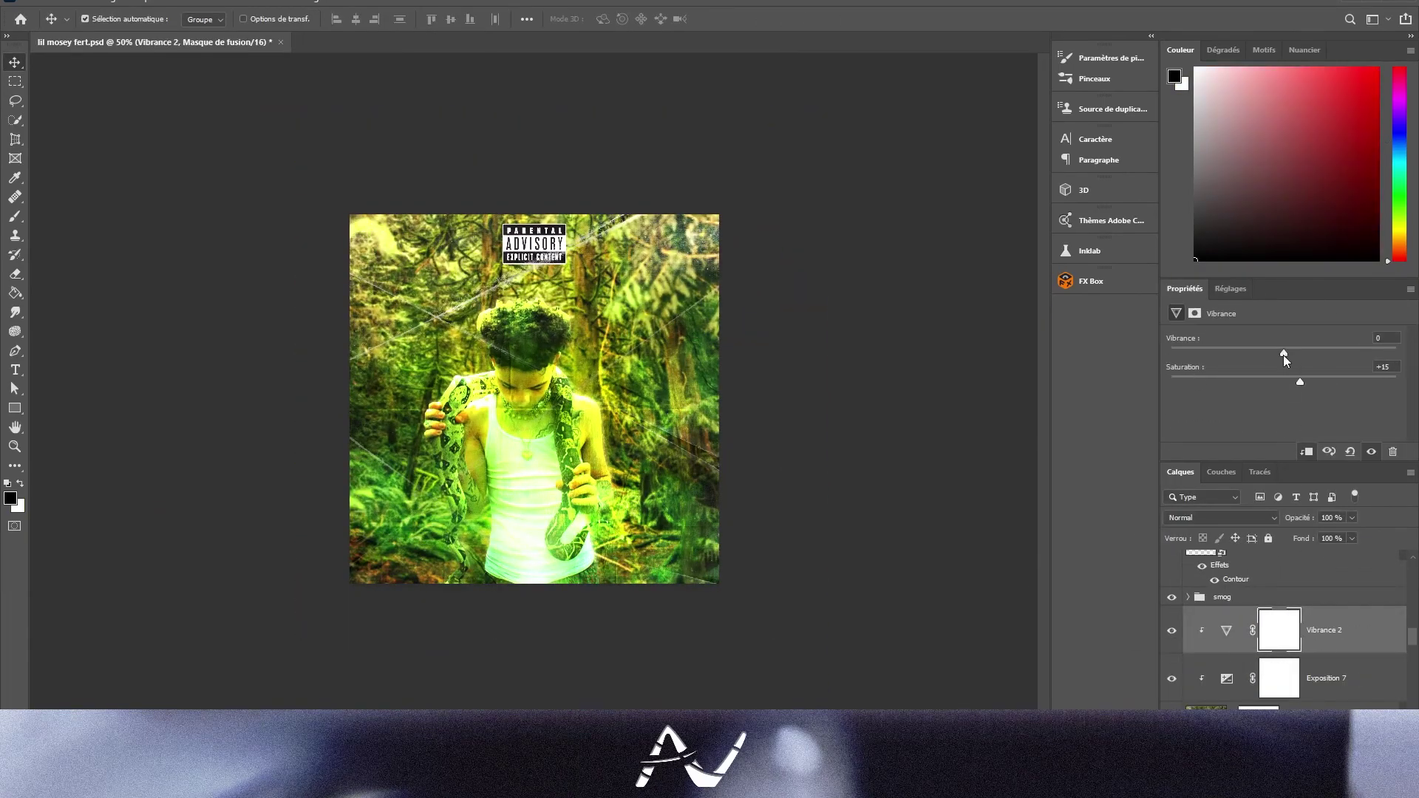
# Set Vibrance 2 to -13, then give Niveaux 1 output black 39 and 67% fill.
pyautogui.moveTo(1284, 353); pyautogui.dragTo(1269, 353)
pyautogui.moveTo(1201, 396); pyautogui.dragTo(1229, 395)
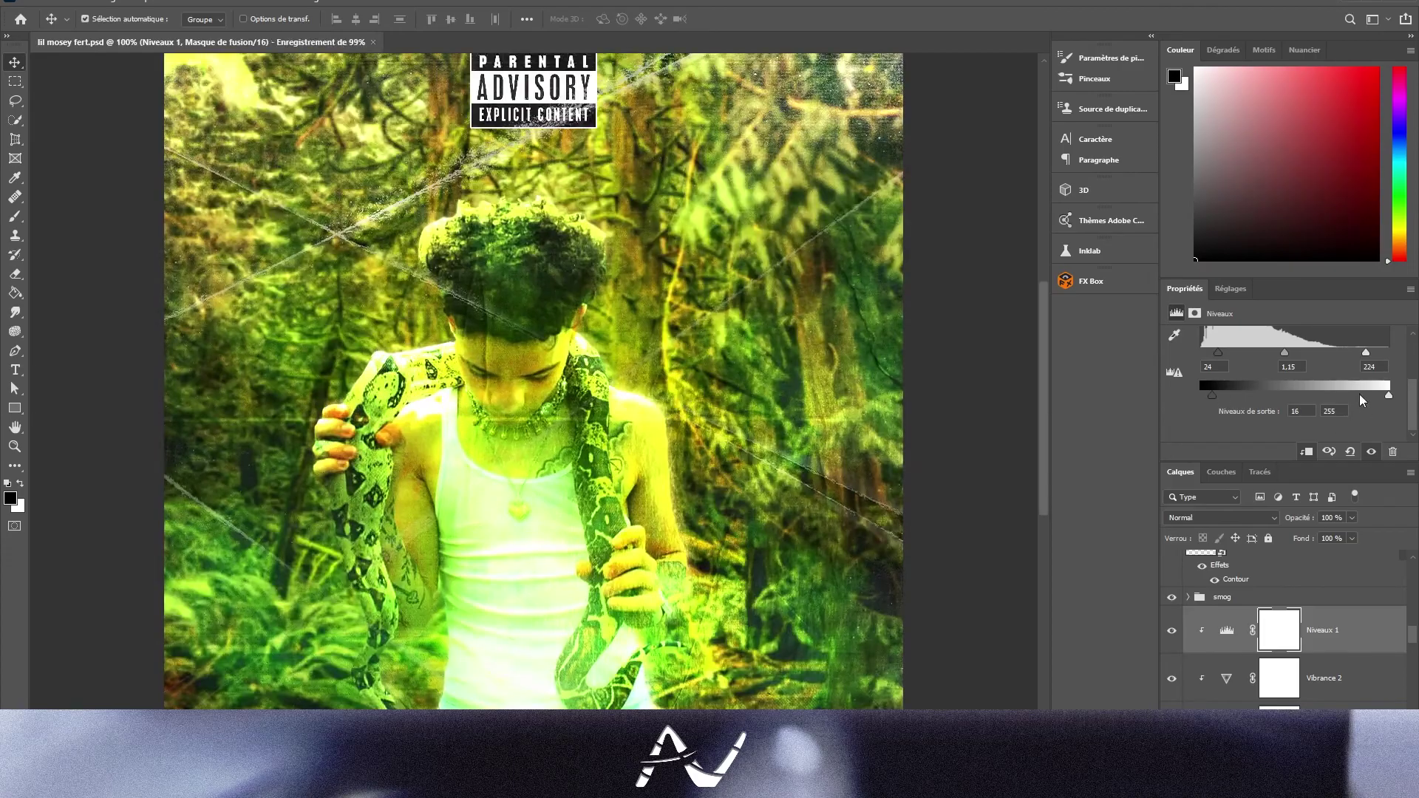
pyautogui.moveTo(1305, 538); pyautogui.dragTo(1290, 540)
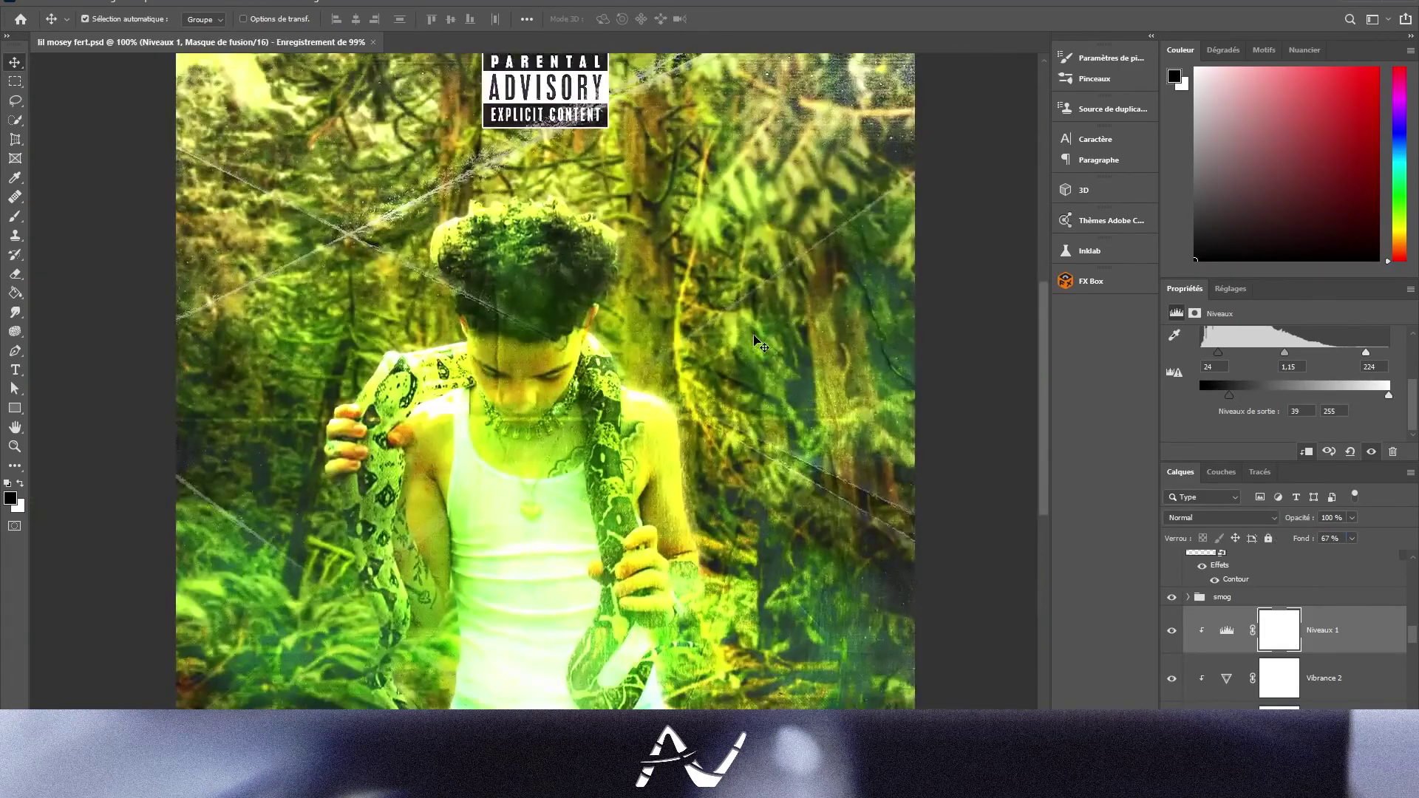